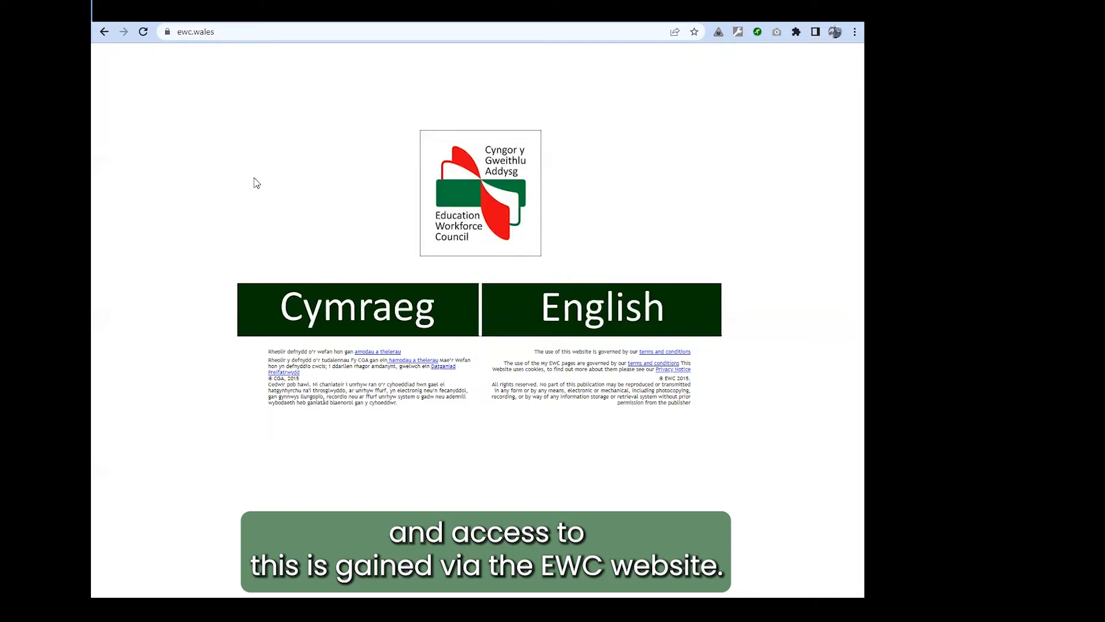
# Log in to MyEWC as a registered practitioner through the English EWC site and open My Professional Learning Passport (PLP).
pyautogui.click(602, 320)
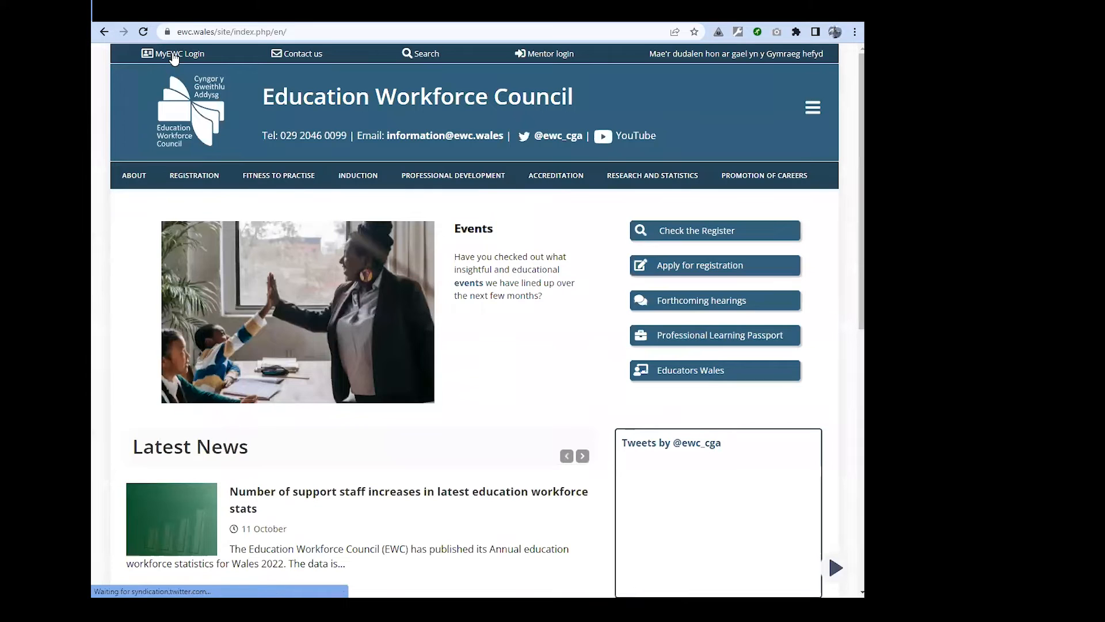
pyautogui.click(174, 55)
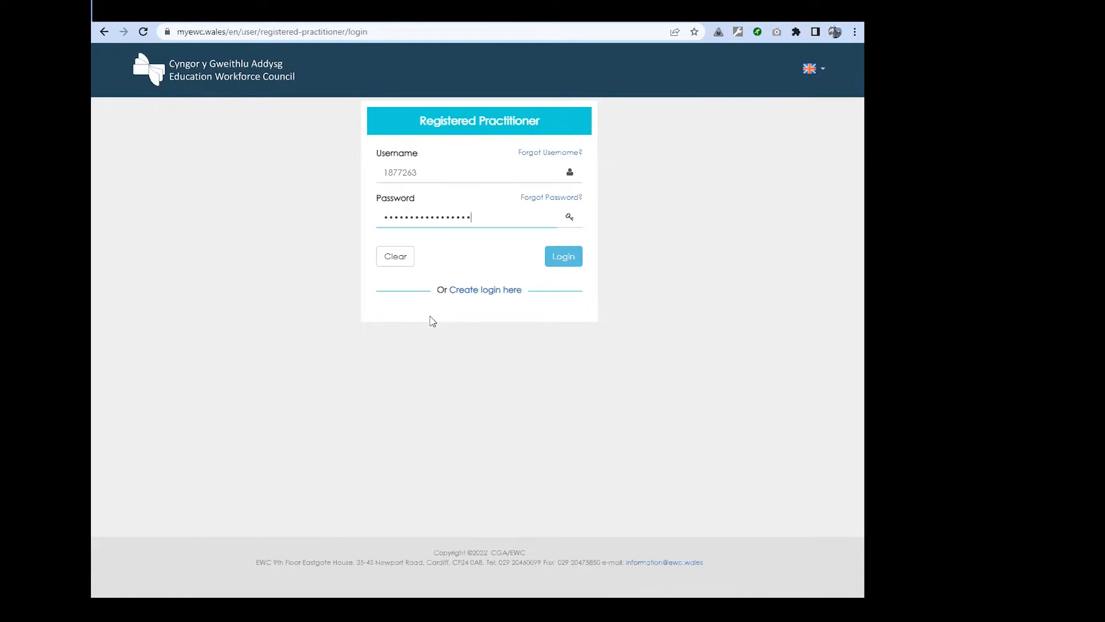
pyautogui.click(547, 255)
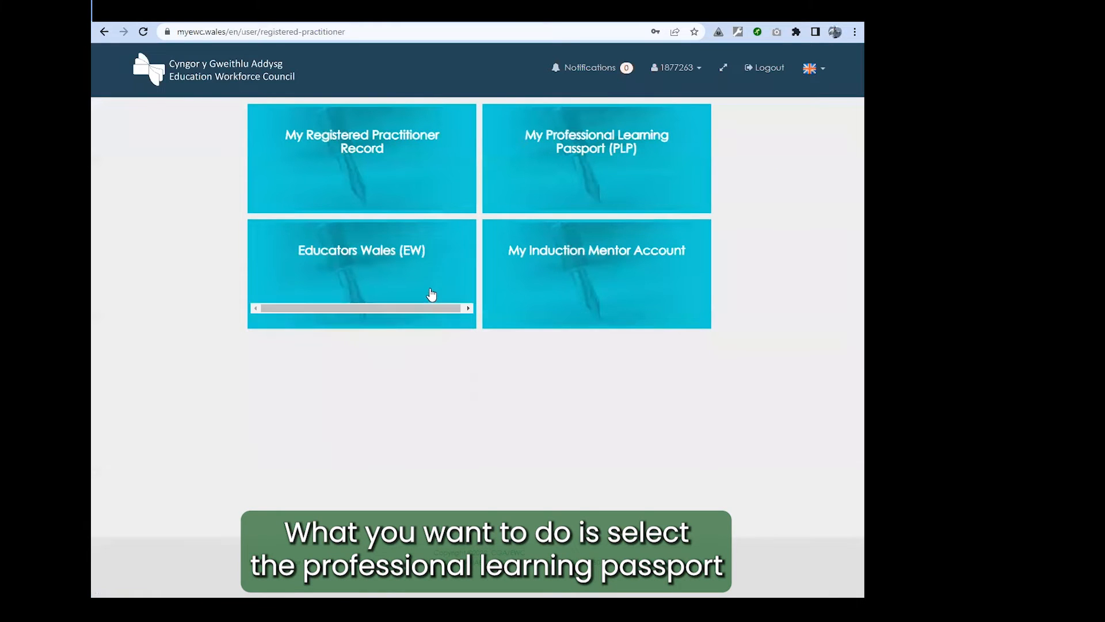
pyautogui.moveTo(613, 174)
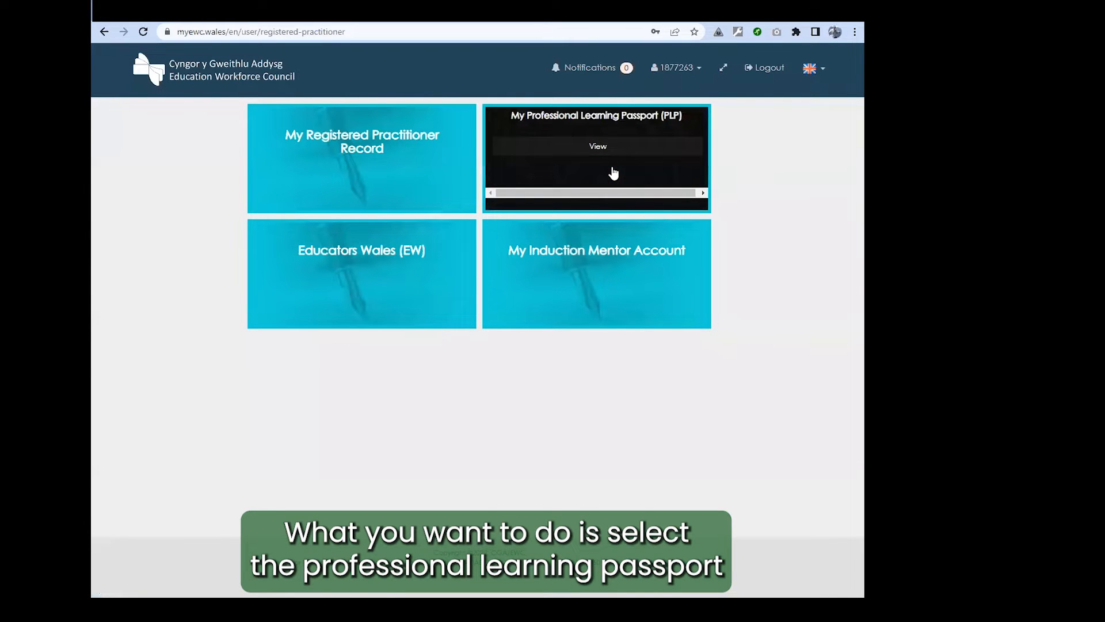
pyautogui.click(608, 148)
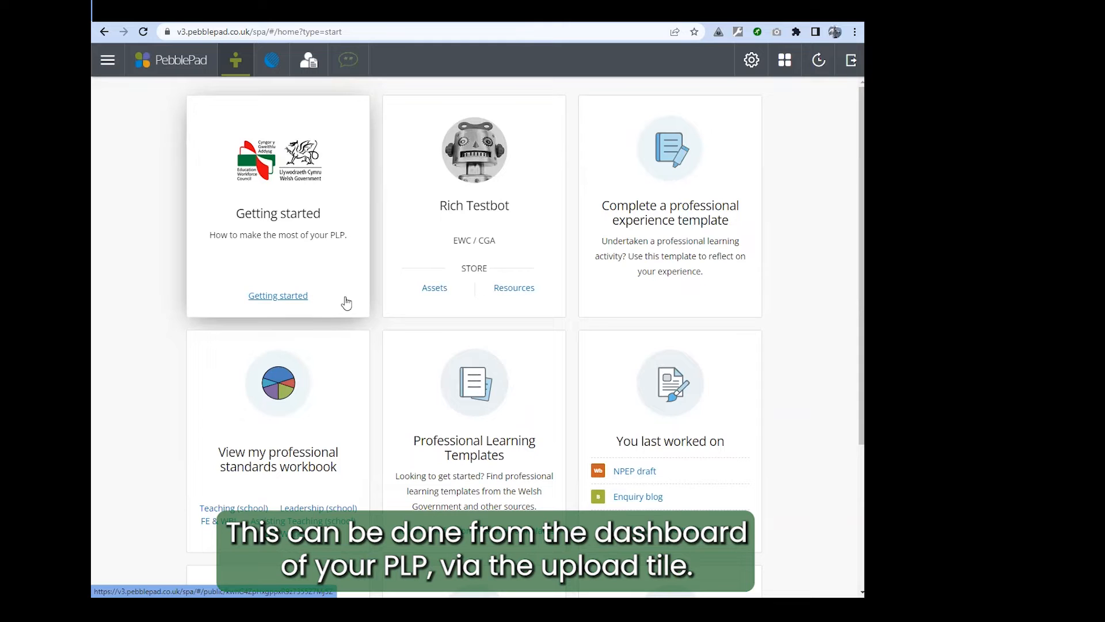
# Start a new file upload from the dashboard and choose PCET.docx from the Desktop folder.
pyautogui.scroll(-4, 346, 303)
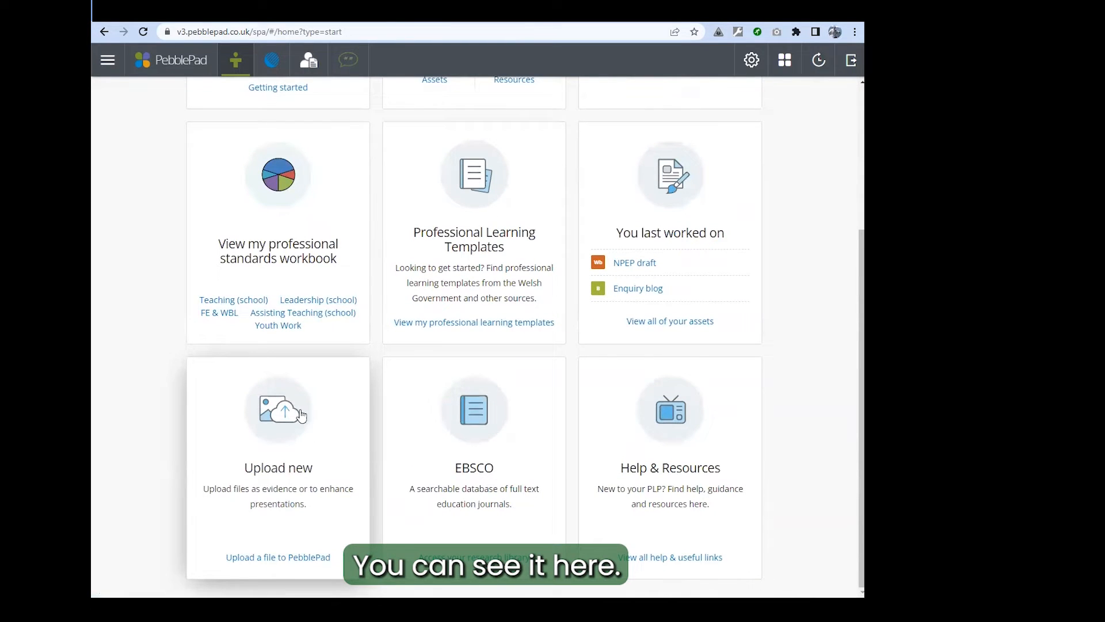
pyautogui.click(236, 476)
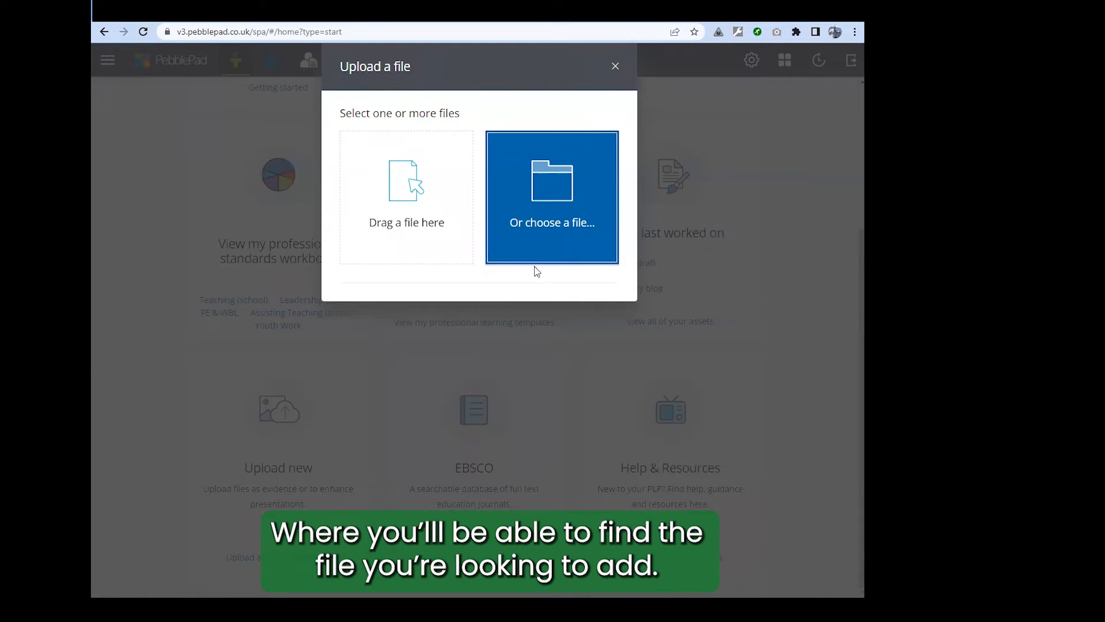
pyautogui.click(541, 227)
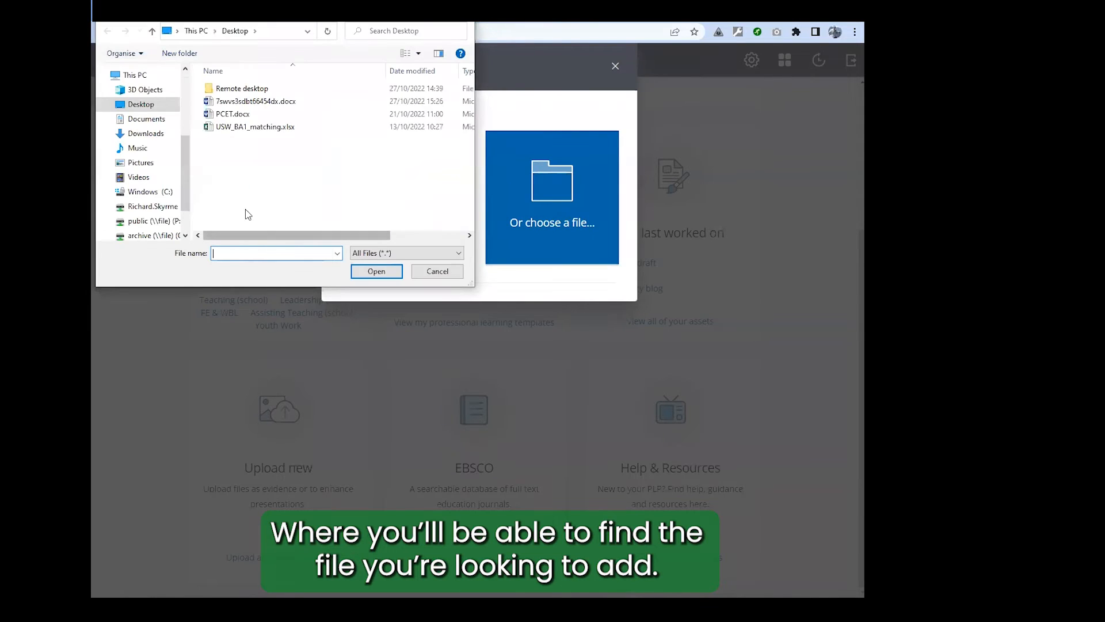
pyautogui.click(146, 106)
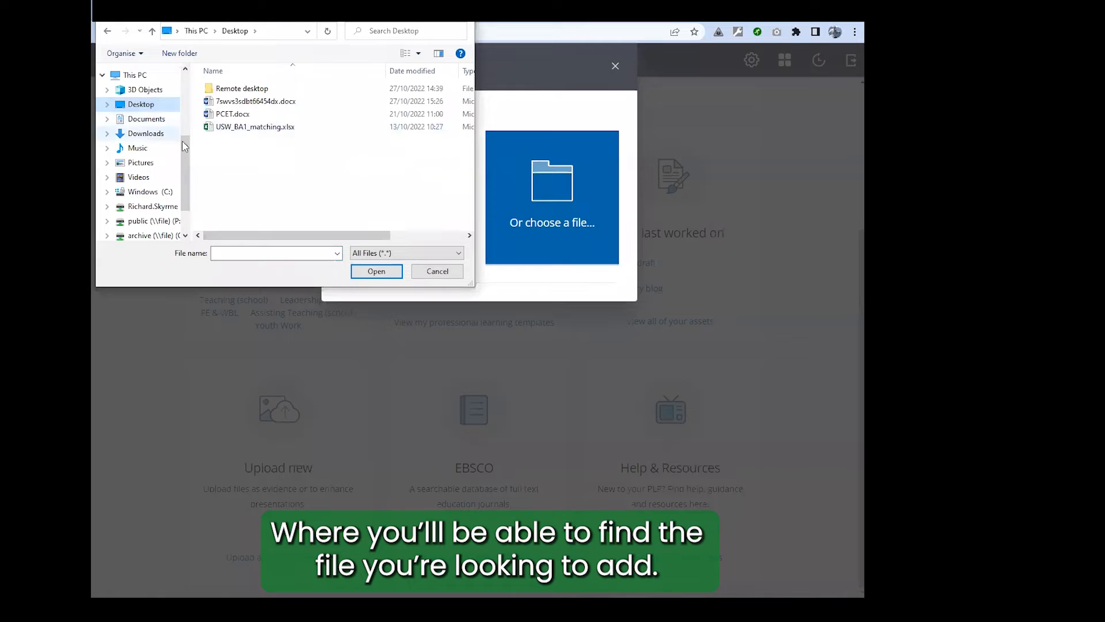
pyautogui.click(223, 114)
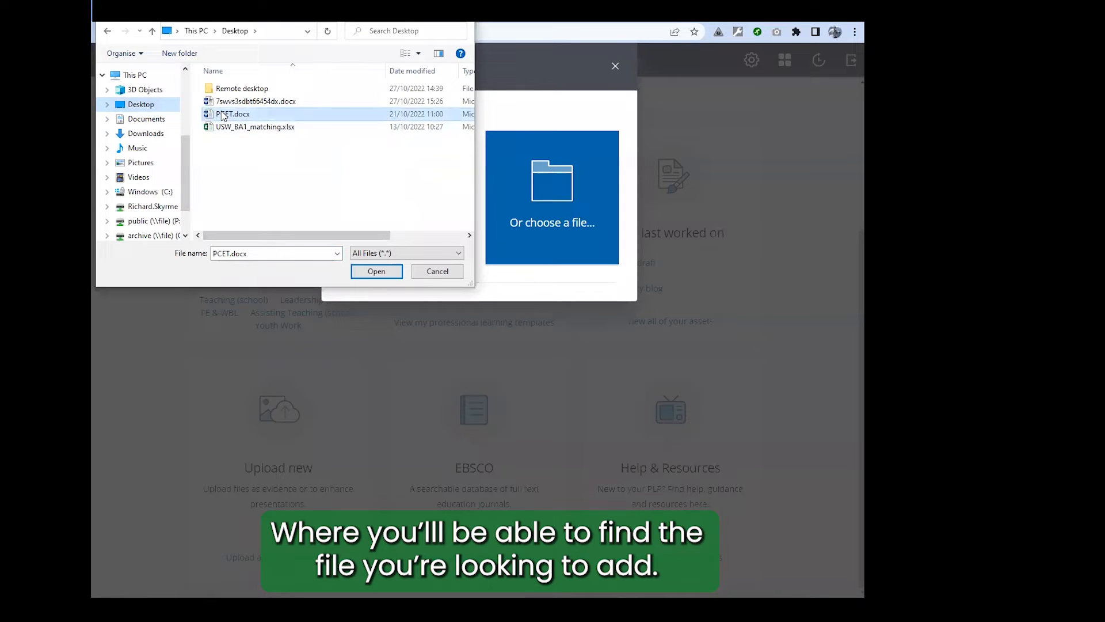
pyautogui.click(377, 272)
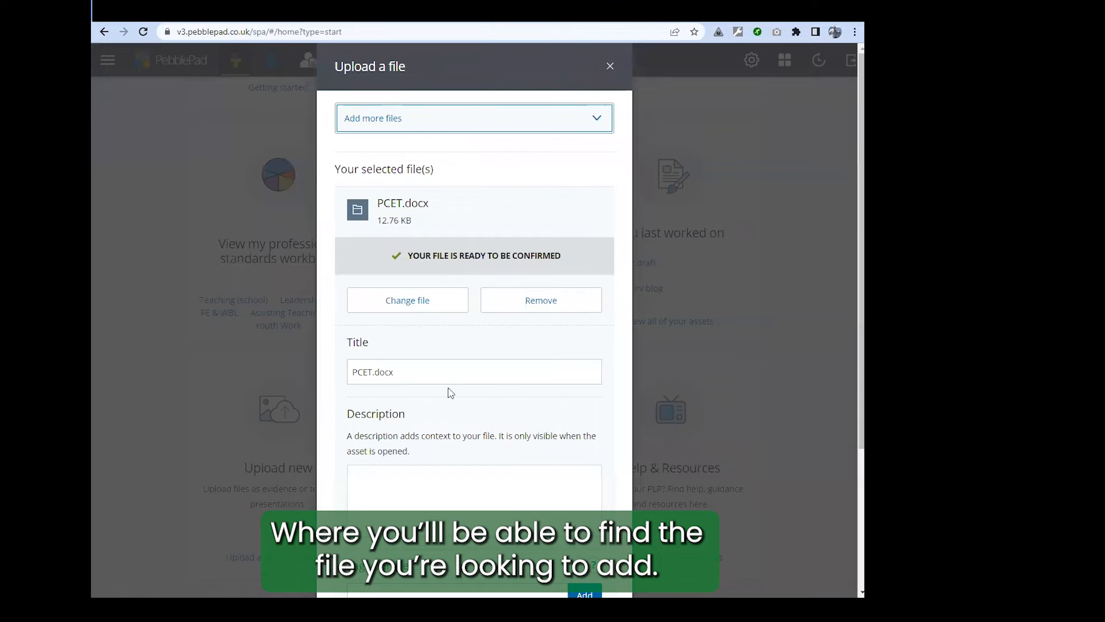
# Replace the file's title with "Webinar resource" and confirm the upload.
pyautogui.scroll(-3, 451, 393)
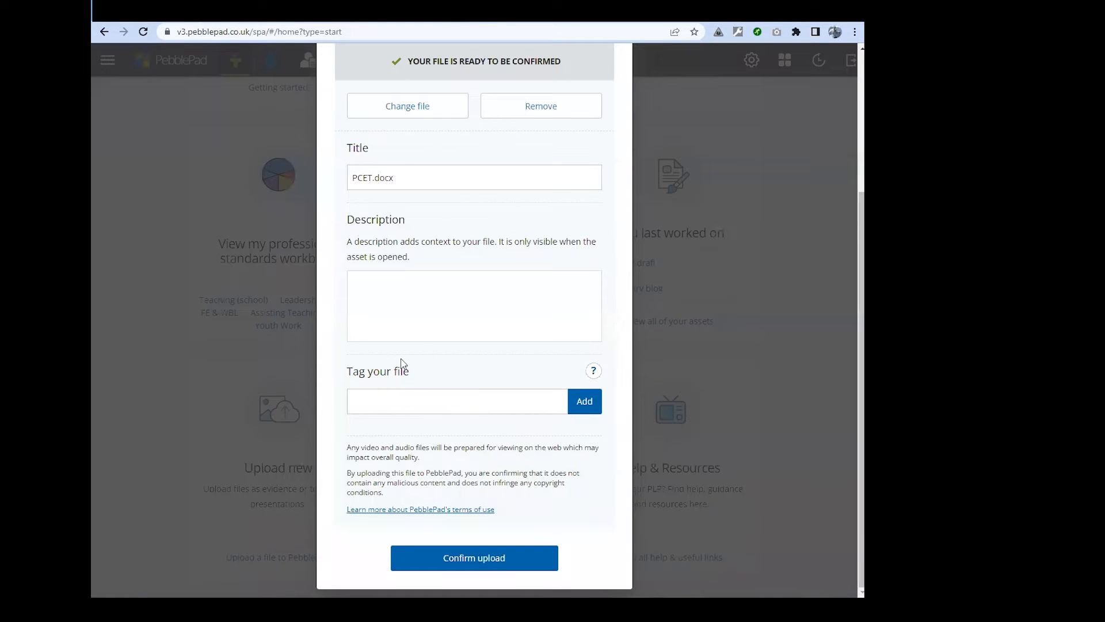
pyautogui.moveTo(412, 178); pyautogui.dragTo(309, 186)
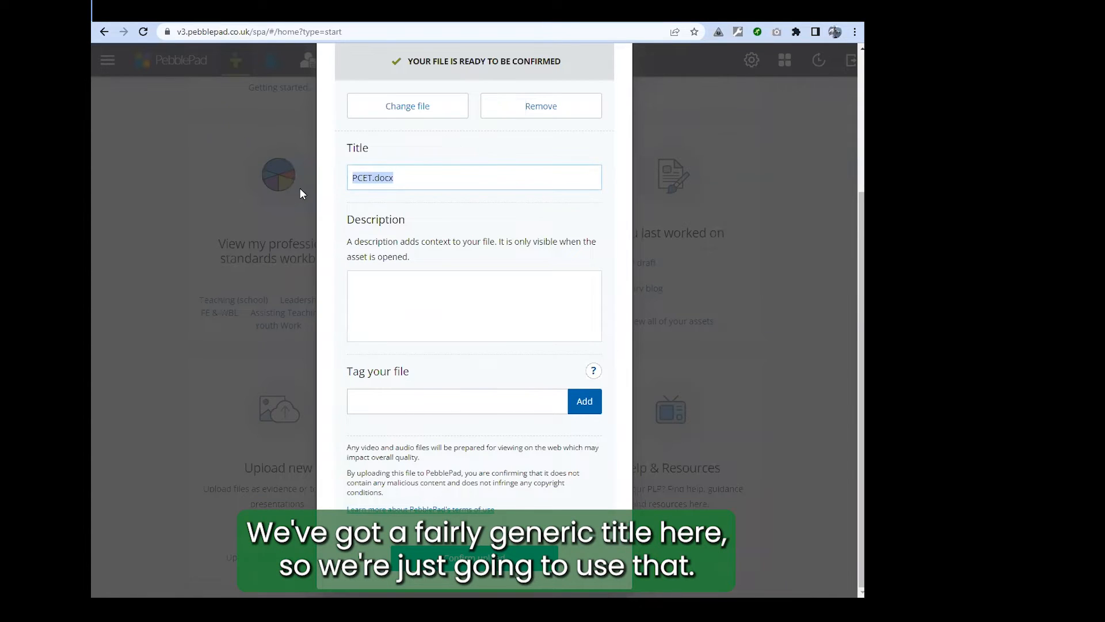
pyautogui.write('exmap')
pyautogui.press('BackSpace')
pyautogui.press('BackSpace')
pyautogui.press('BackSpace')
pyautogui.press('BackSpace')
pyautogui.press('BackSpace')
pyautogui.write('w')
pyautogui.press('BackSpace')
pyautogui.write('Webina')
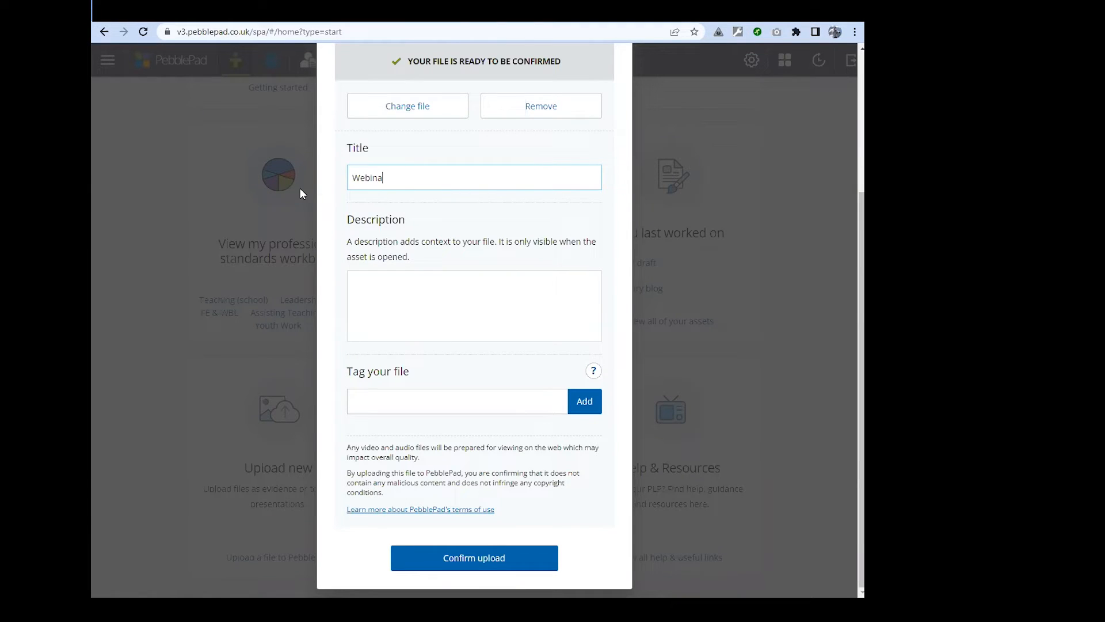
pyautogui.write('r resource')
pyautogui.click(459, 552)
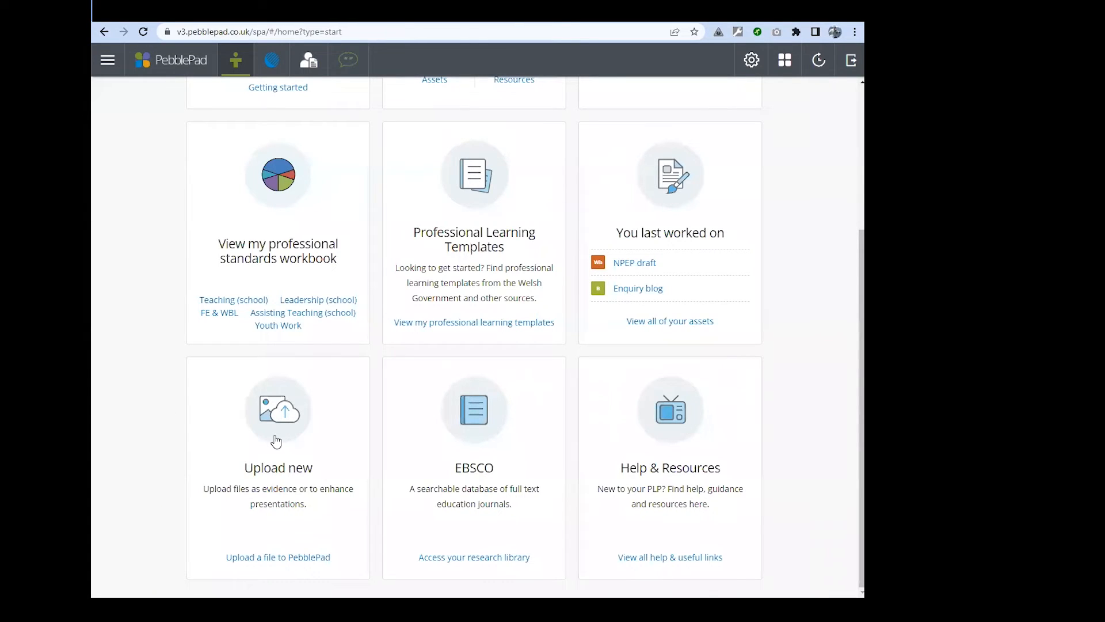
# Open the uploaded "Webinar resource" file from the Assets store.
pyautogui.scroll(3, 390, 350)
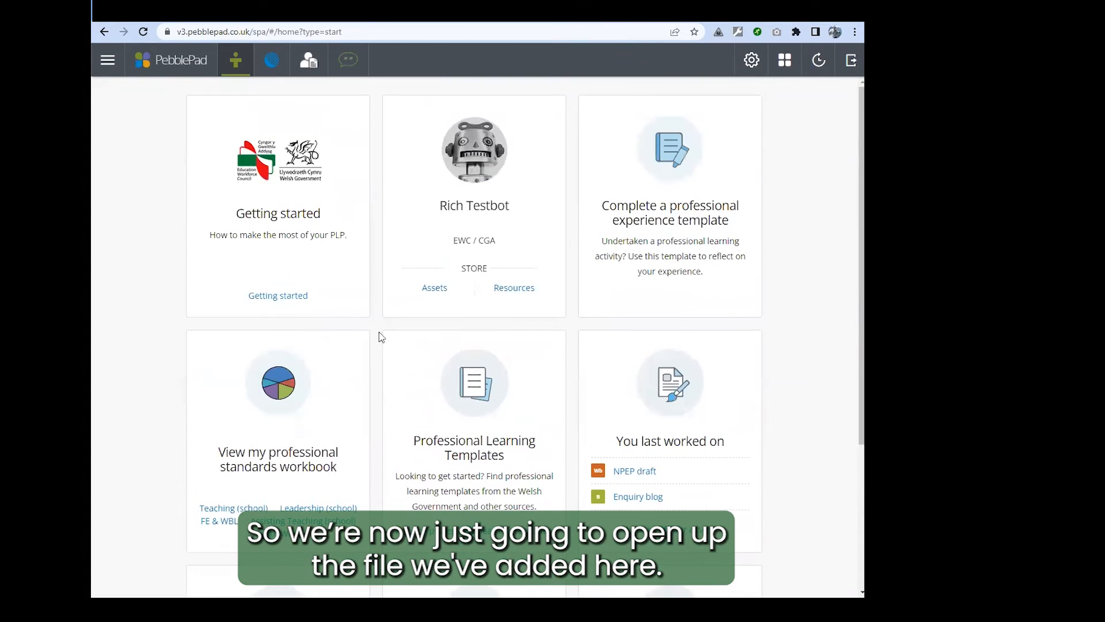
pyautogui.click(426, 295)
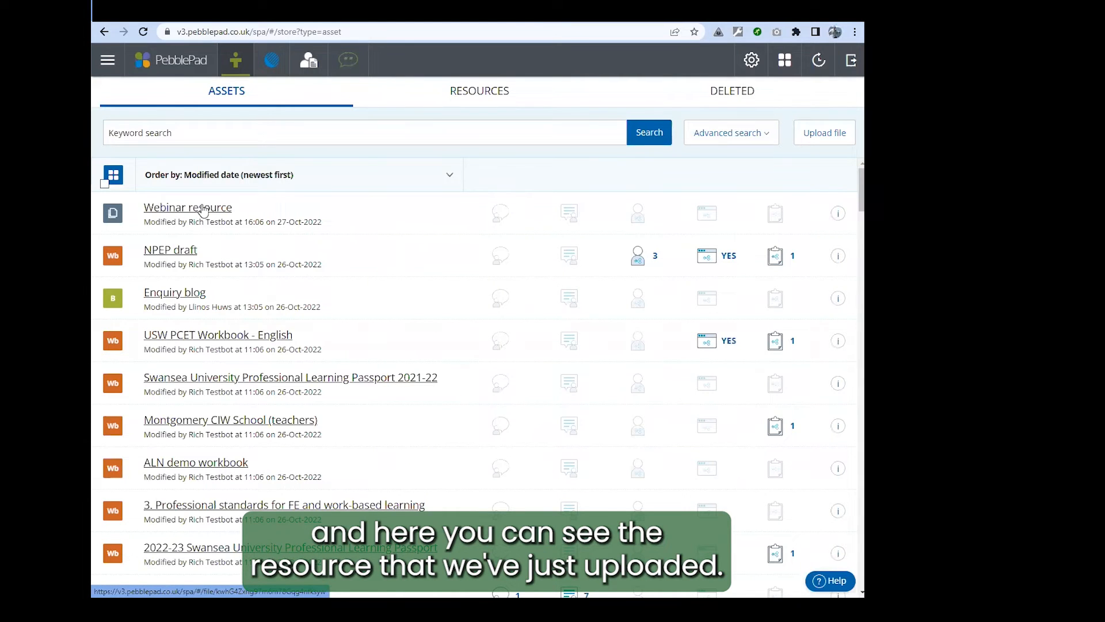
pyautogui.click(202, 210)
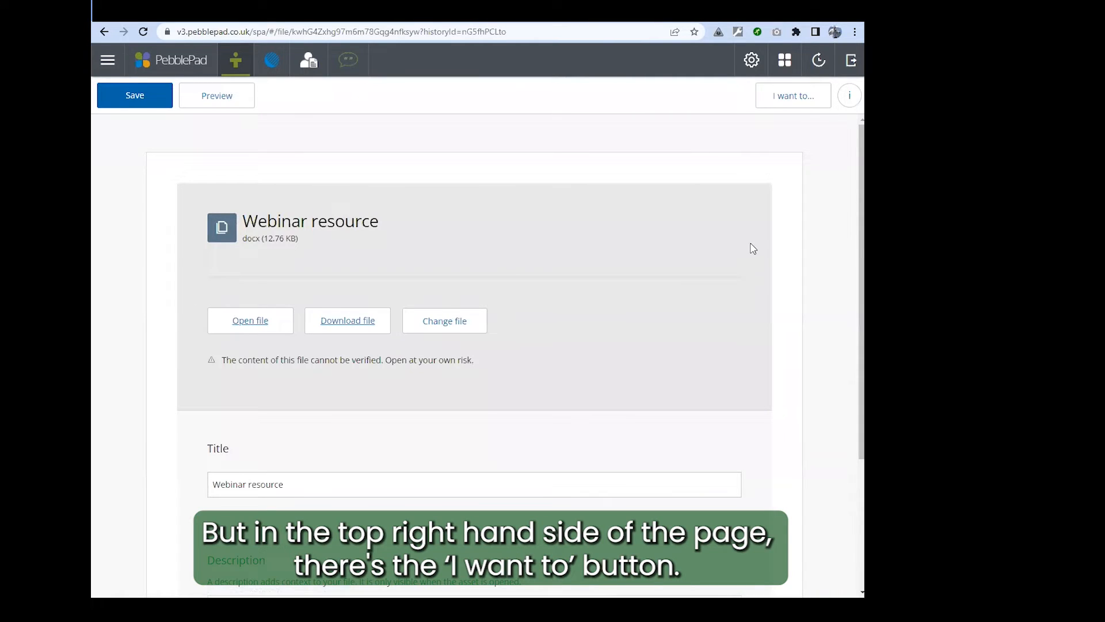
# Start mapping the Webinar resource file to standards and widen the mapping sidebar slightly.
pyautogui.click(792, 102)
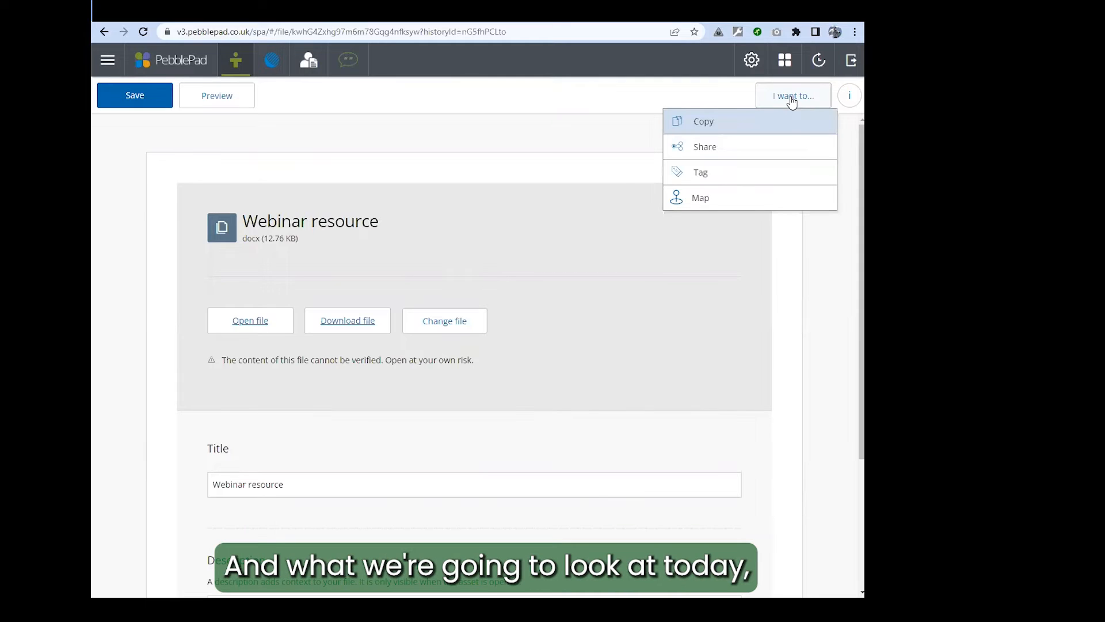
pyautogui.click(709, 209)
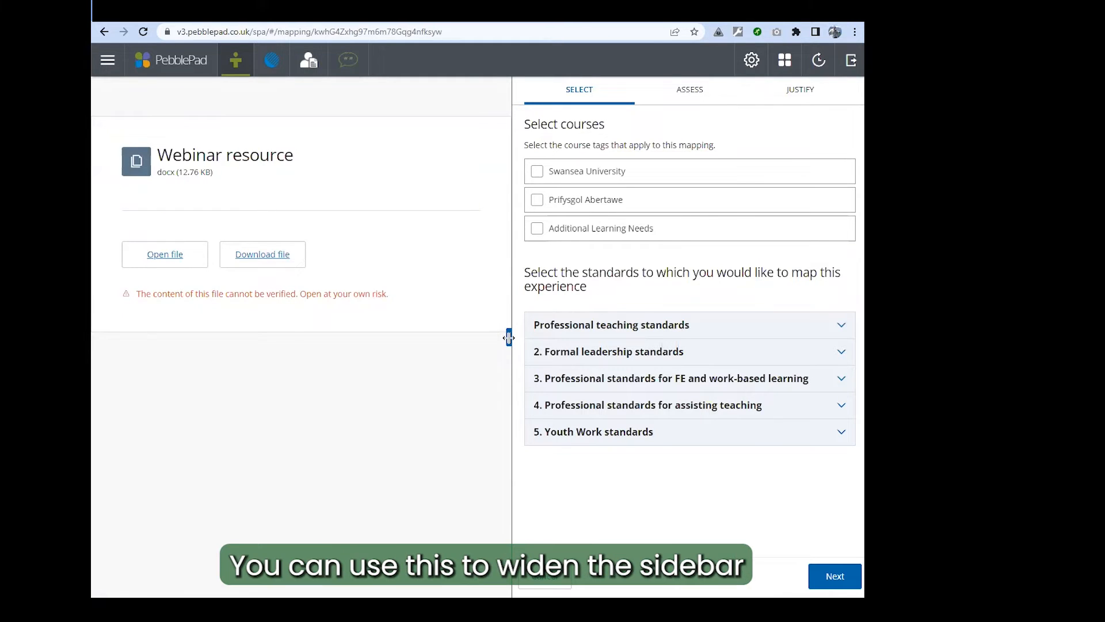
pyautogui.moveTo(508, 337); pyautogui.dragTo(483, 356)
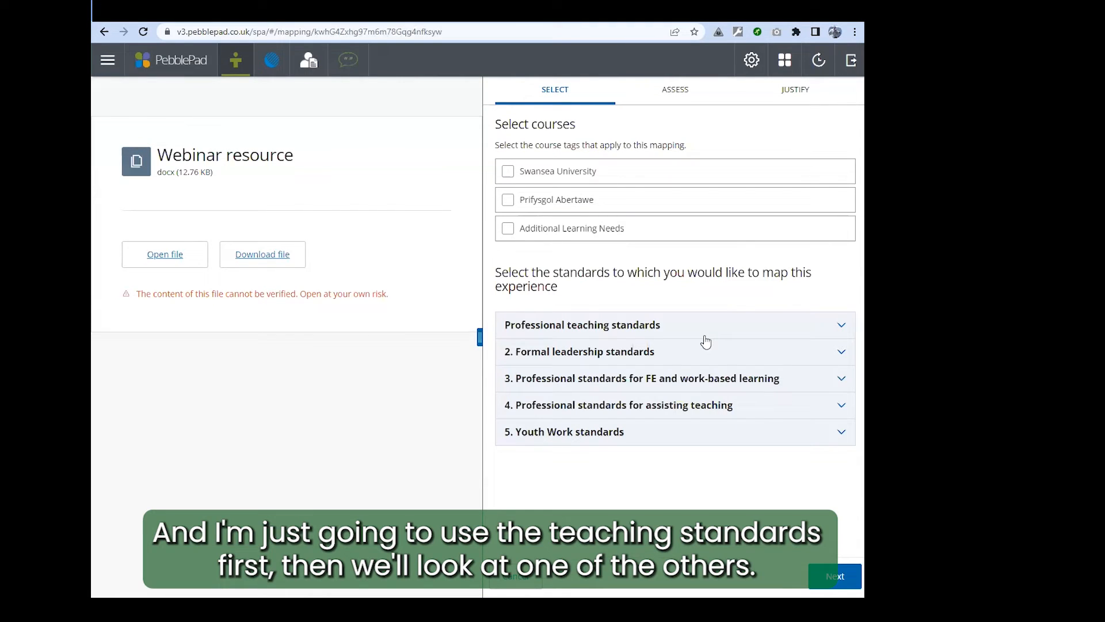
# Expand the Professional teaching standards and look through the list, including the elements under Collaboration.
pyautogui.click(557, 326)
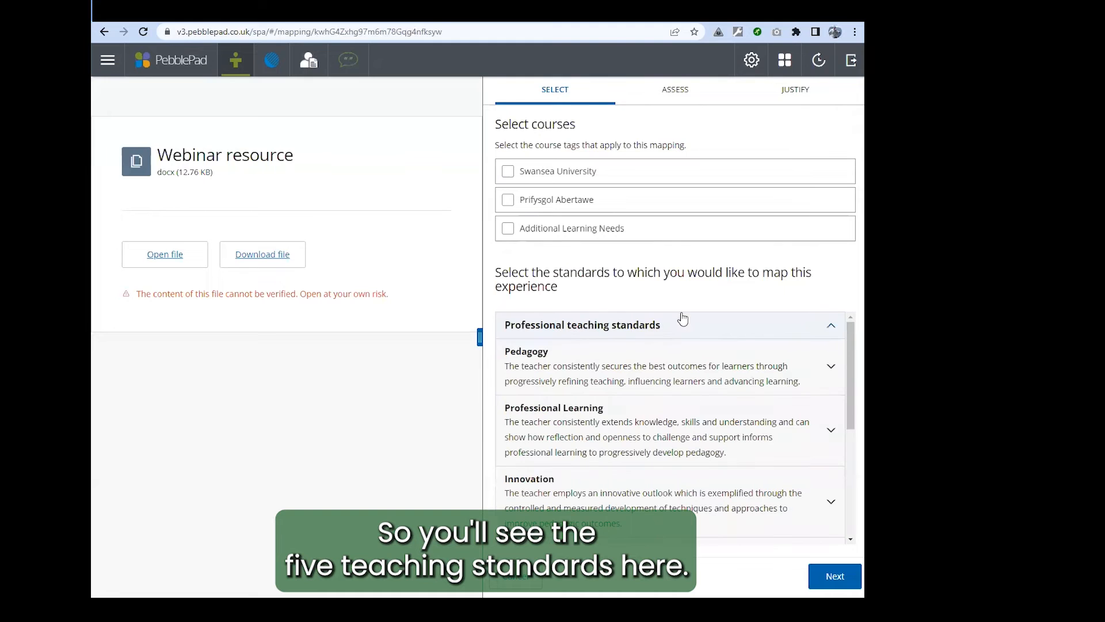
pyautogui.scroll(-2, 748, 381)
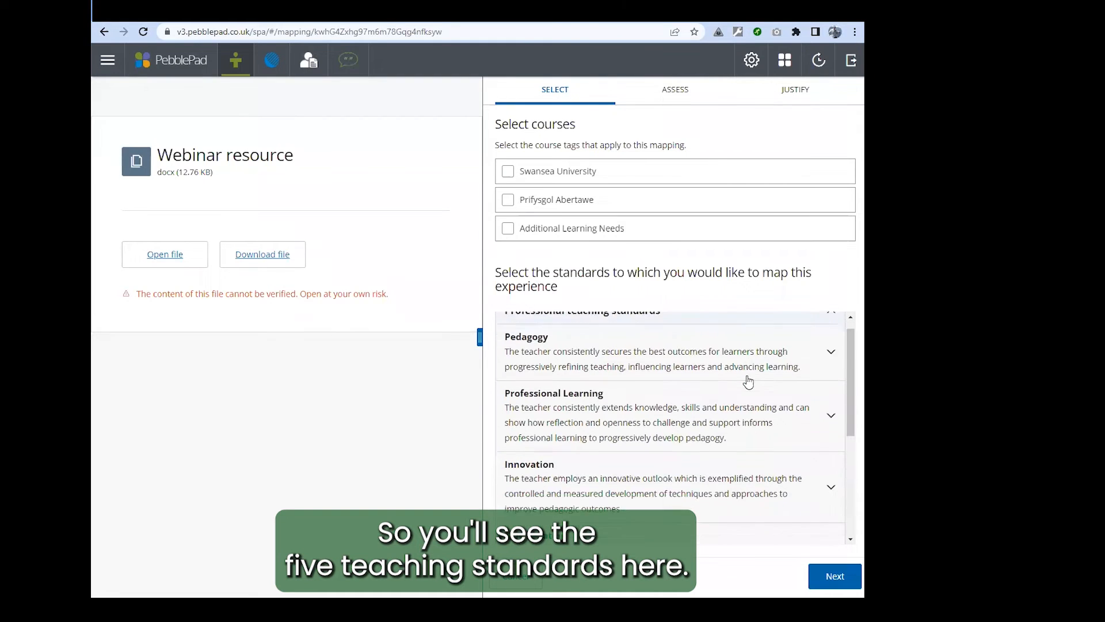
pyautogui.scroll(-1, 748, 381)
pyautogui.scroll(1, 748, 381)
pyautogui.scroll(-1, 725, 403)
pyautogui.scroll(-1, 699, 415)
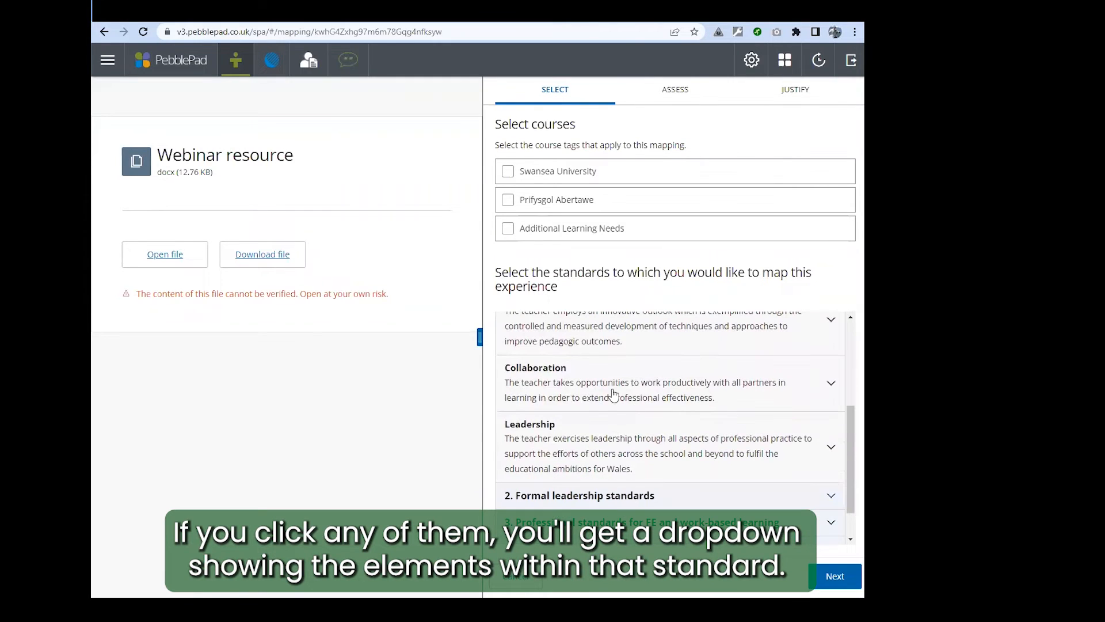
pyautogui.click(604, 391)
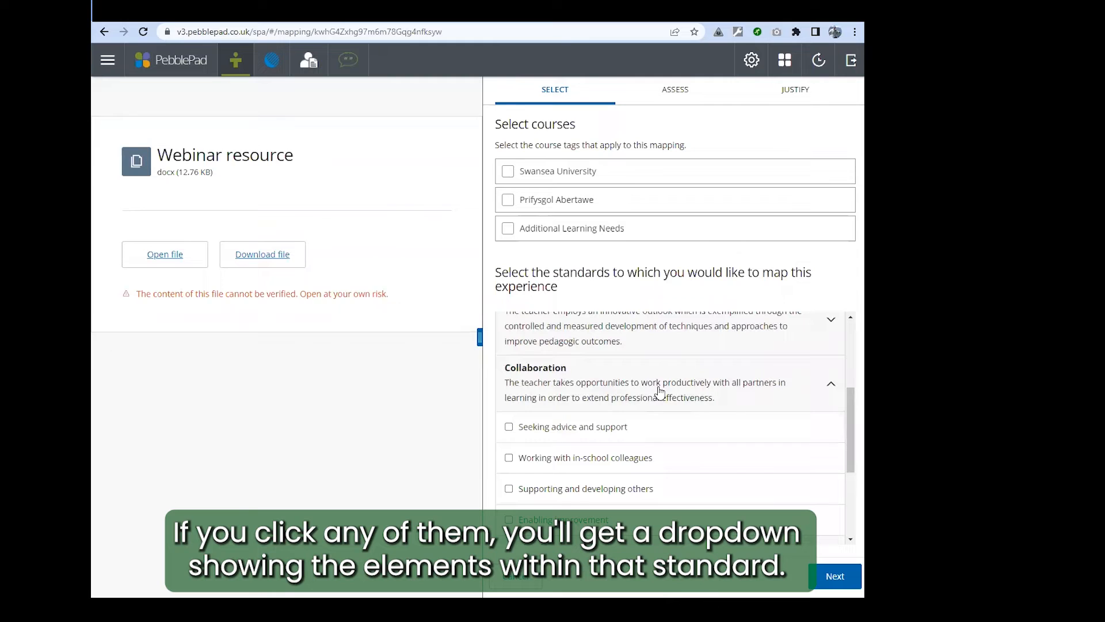
pyautogui.click(633, 391)
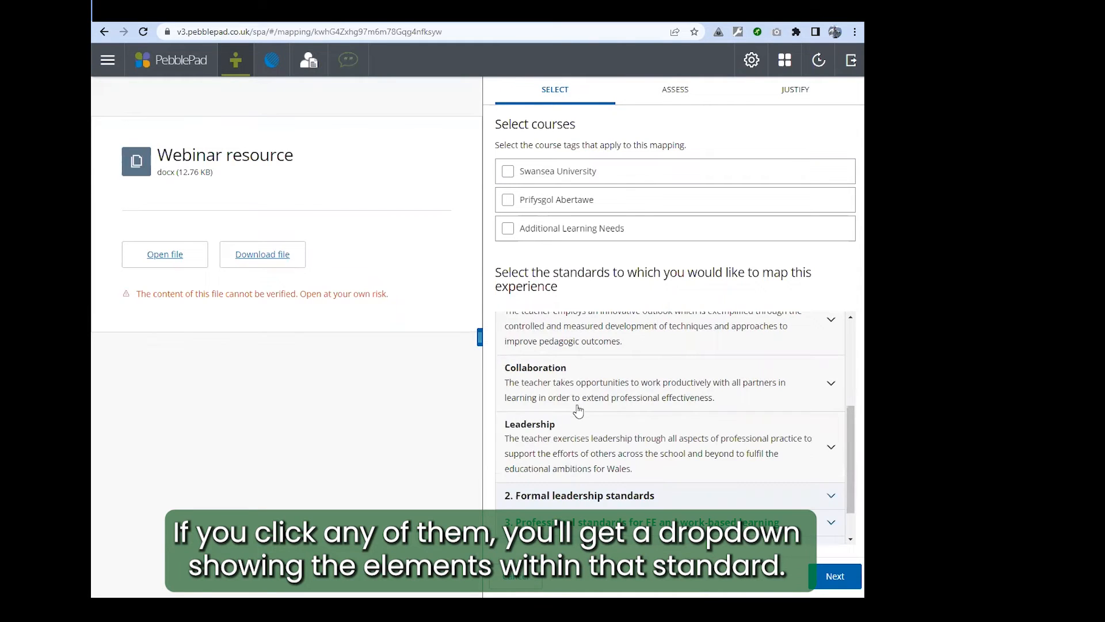
# Select "Developing new techniques" under the Innovation standard and collapse that standard.
pyautogui.scroll(1, 578, 403)
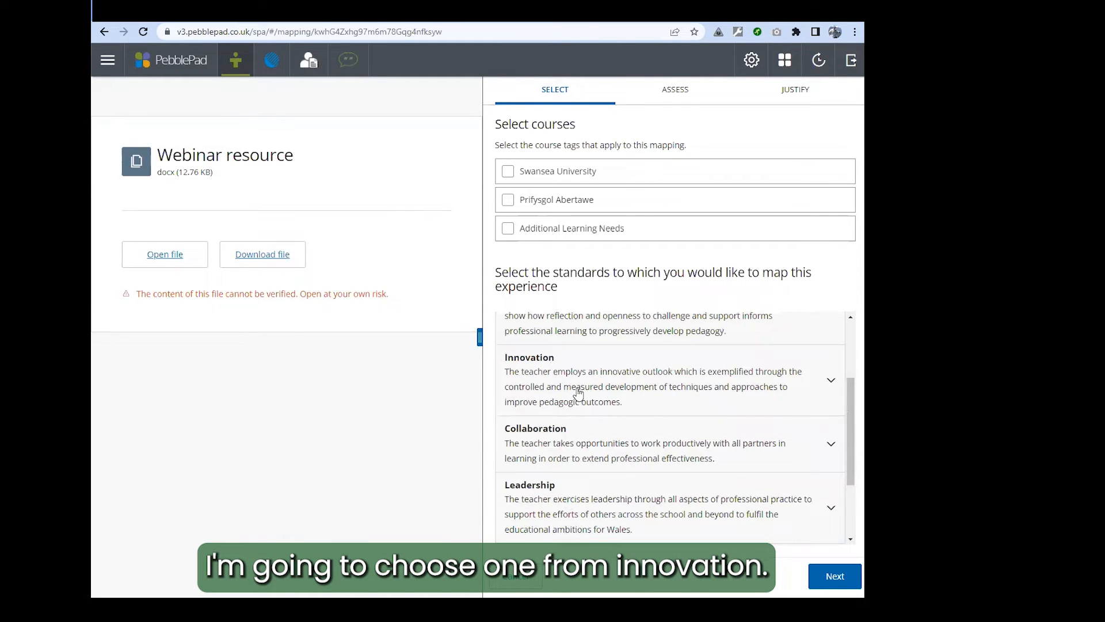
pyautogui.click(578, 393)
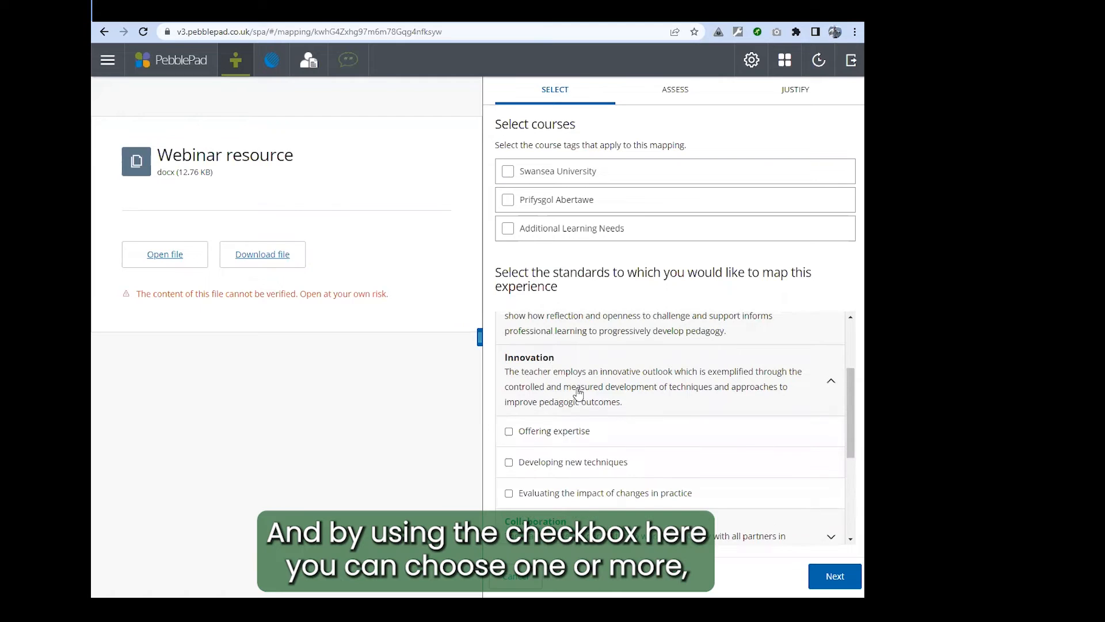
pyautogui.click(508, 462)
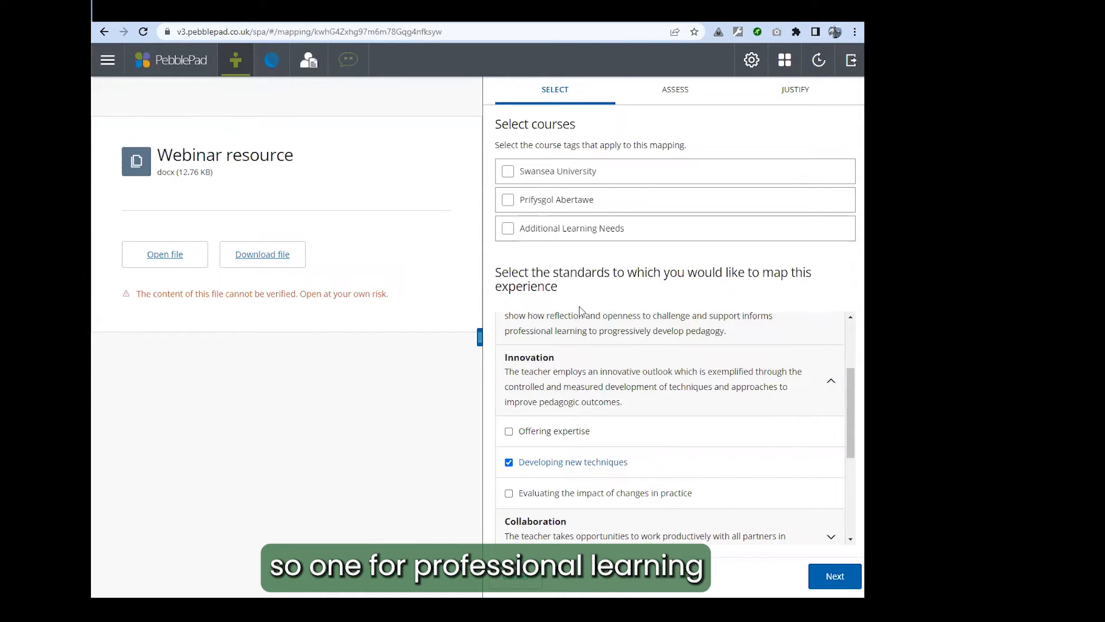
pyautogui.click(569, 379)
# Select "Professional networks and communities" under the Professional Learning standard and collapse that standard.
pyautogui.scroll(1, 571, 446)
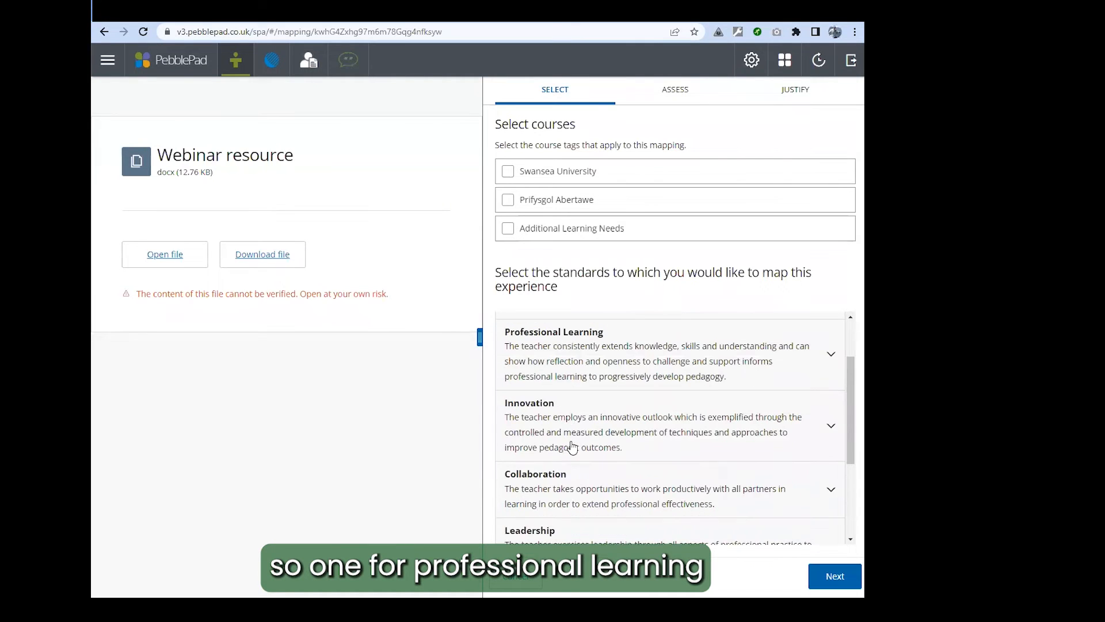
pyautogui.click(552, 377)
pyautogui.click(526, 452)
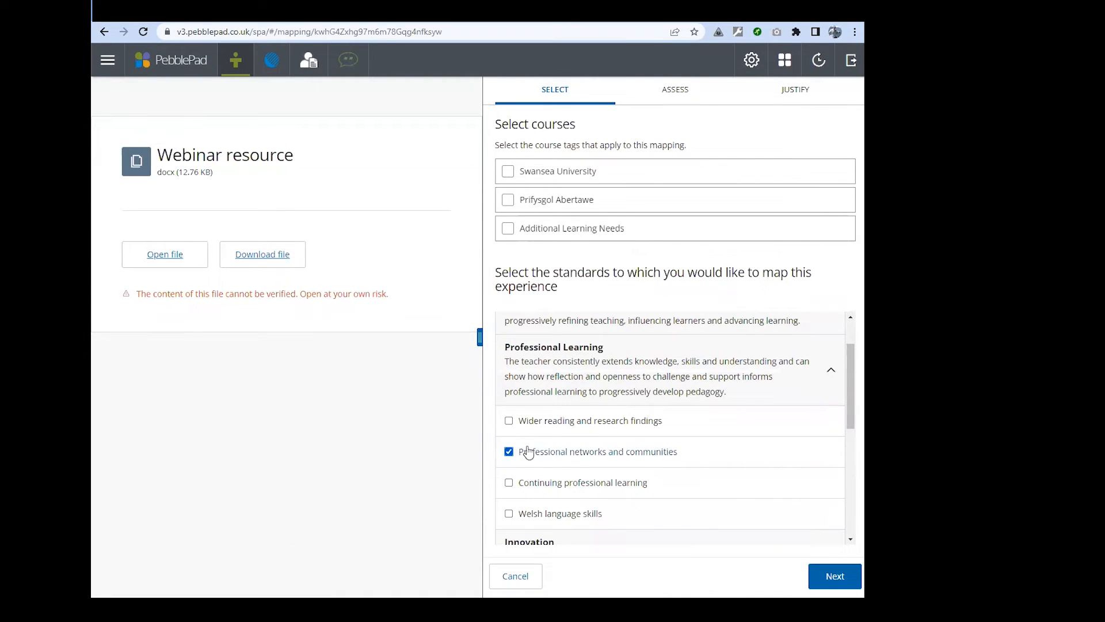
pyautogui.click(557, 360)
# Select "Seeking advice and support" under the Collaboration standard and collapse that standard.
pyautogui.scroll(-1, 561, 460)
pyautogui.click(562, 455)
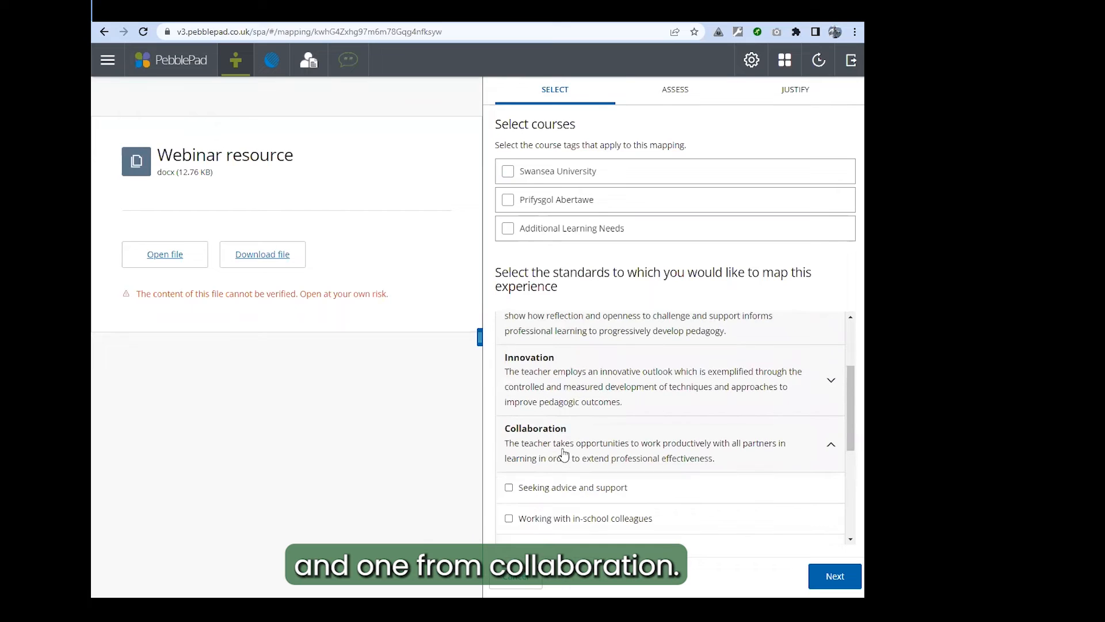
pyautogui.click(554, 492)
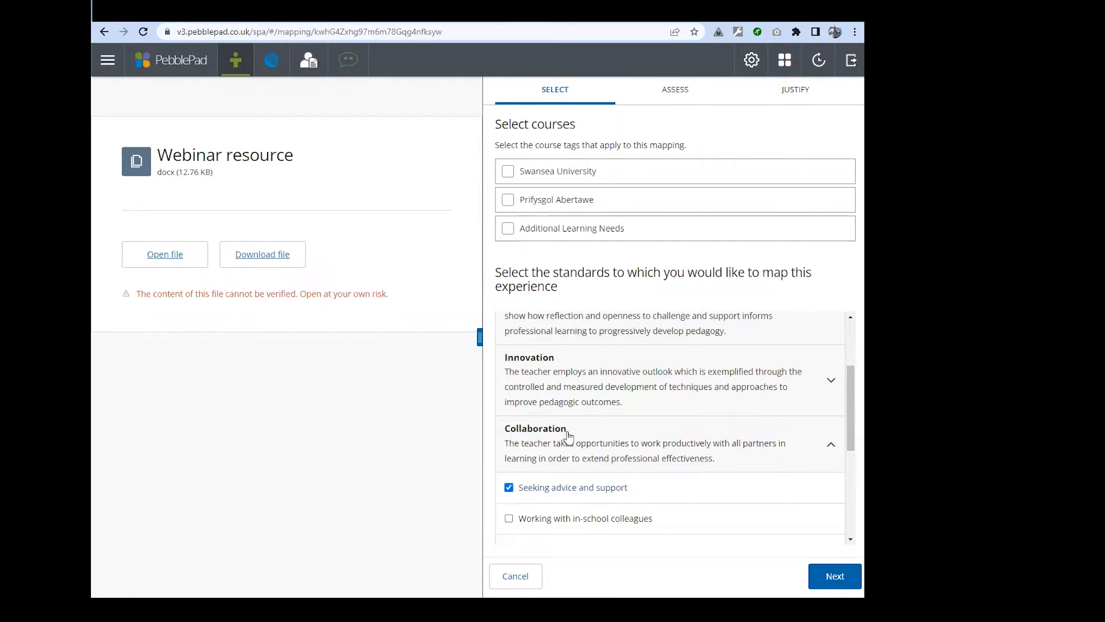
pyautogui.click(580, 389)
pyautogui.click(581, 391)
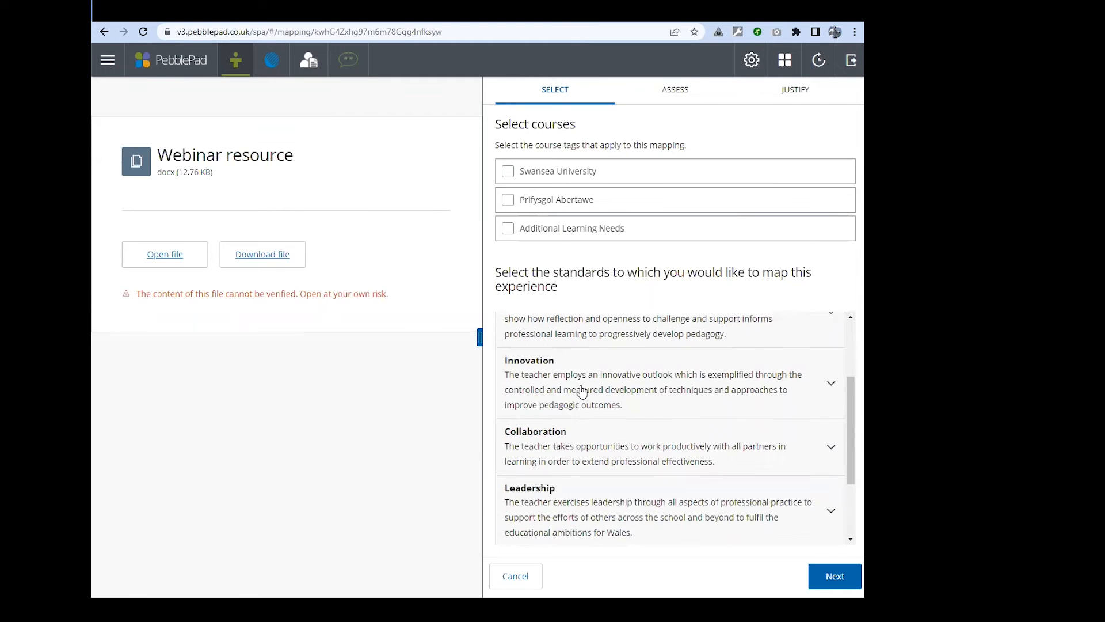
pyautogui.scroll(3, 581, 391)
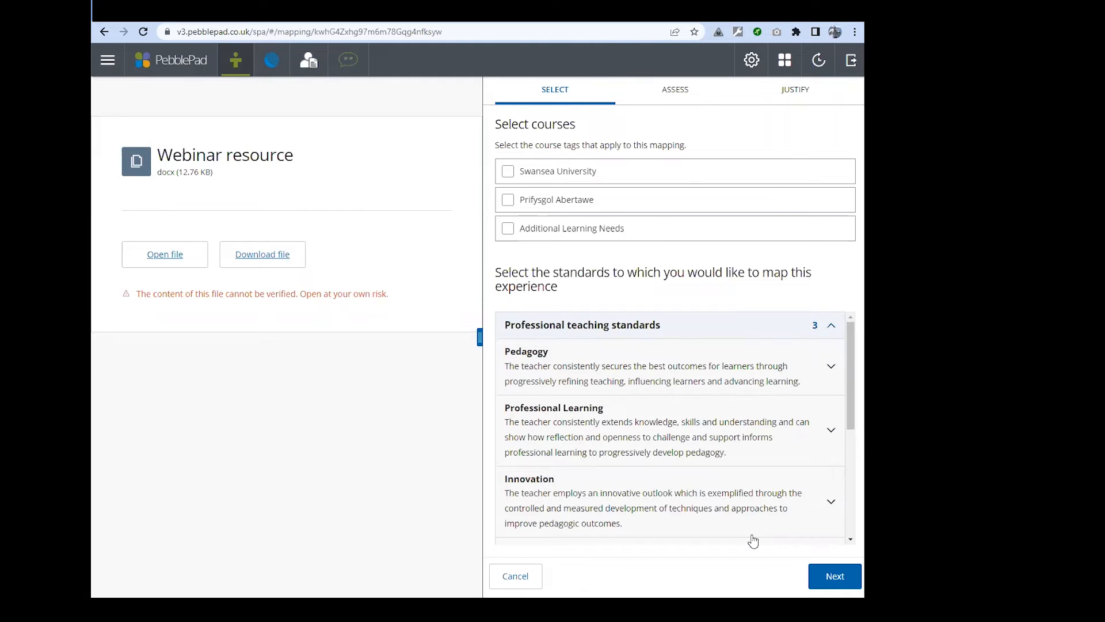
# Assess "Professional networks and communities" at about a third and "Developing new techniques" at about two-thirds of the way from IND to S.H-E.
pyautogui.click(834, 576)
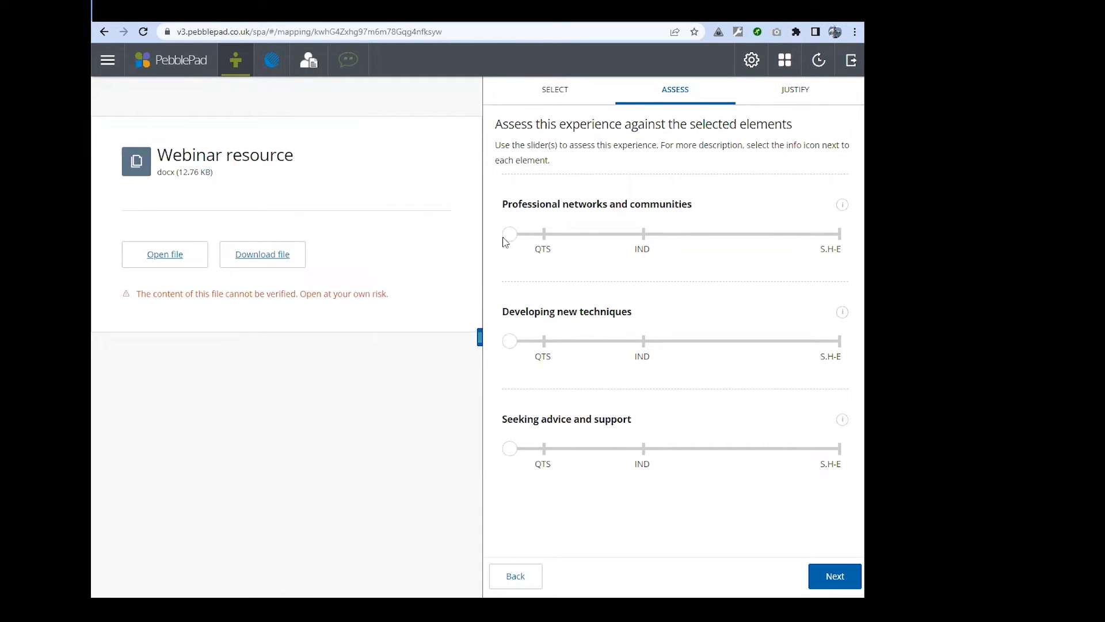
pyautogui.moveTo(509, 233); pyautogui.dragTo(701, 240)
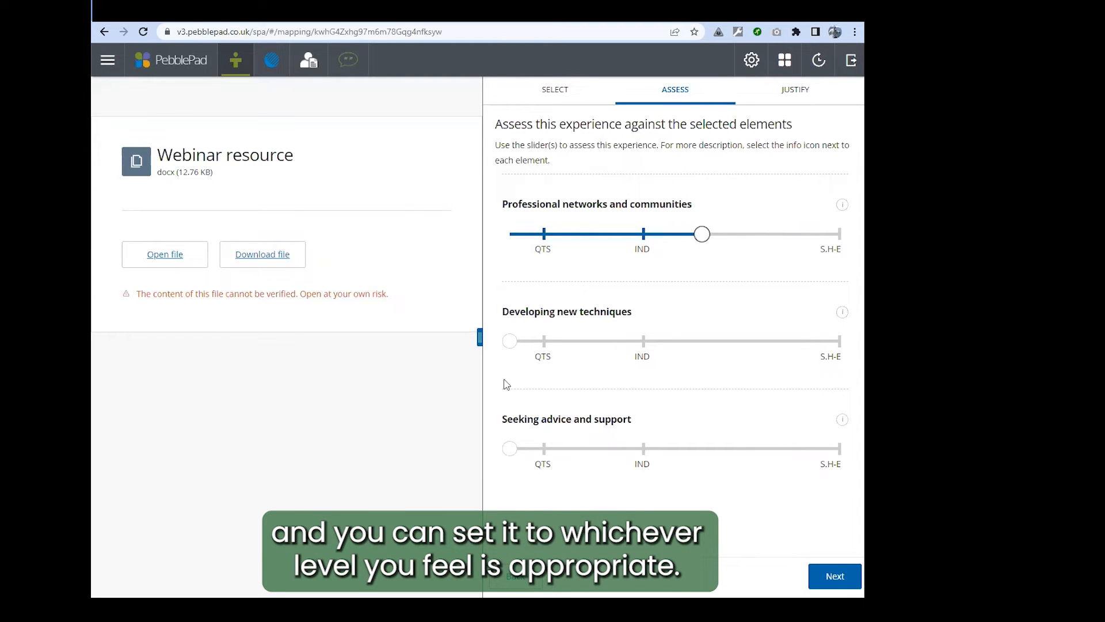
pyautogui.click(510, 341)
pyautogui.moveTo(512, 341); pyautogui.dragTo(778, 341)
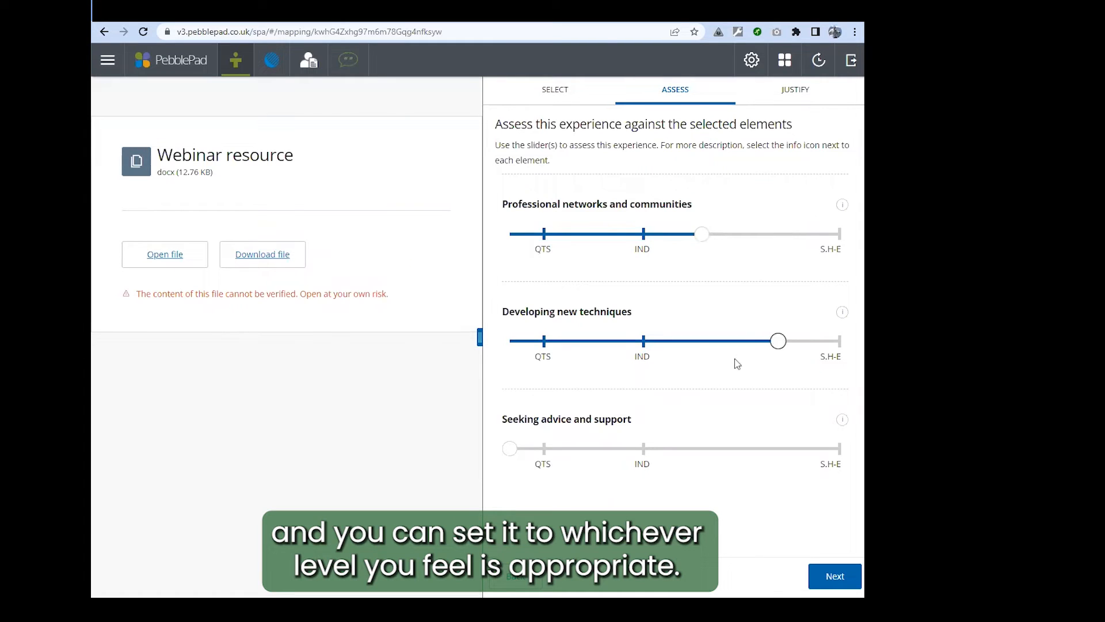
# View the level descriptions for "Professional networks and communities", and assess "Seeking advice and support" at about midway between QTS and IND.
pyautogui.click(843, 206)
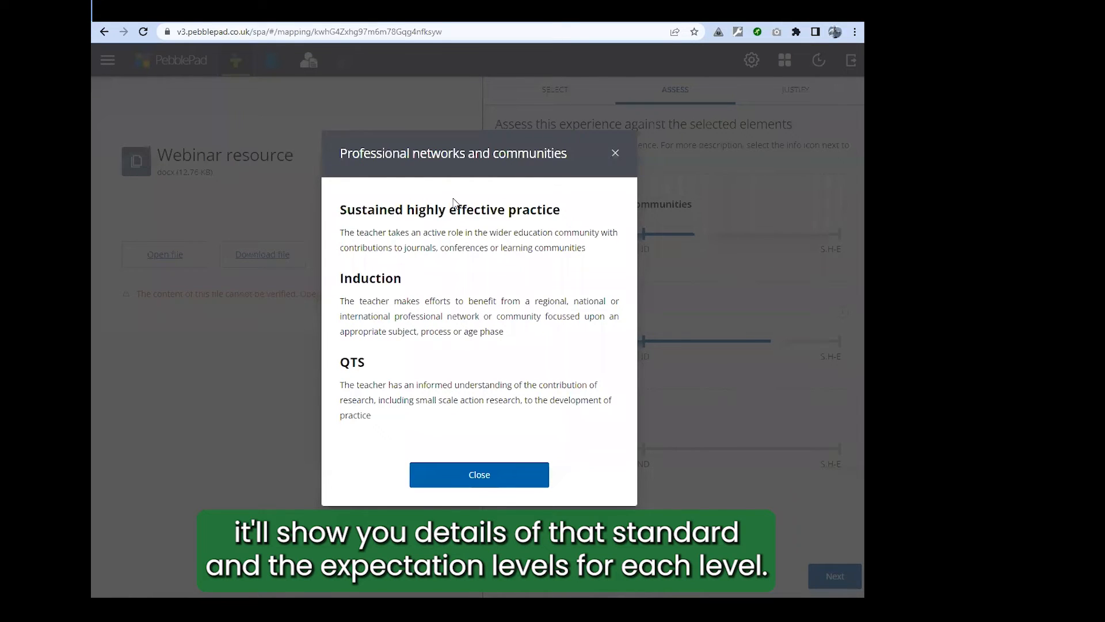
pyautogui.click(614, 155)
pyautogui.moveTo(510, 448); pyautogui.dragTo(592, 450)
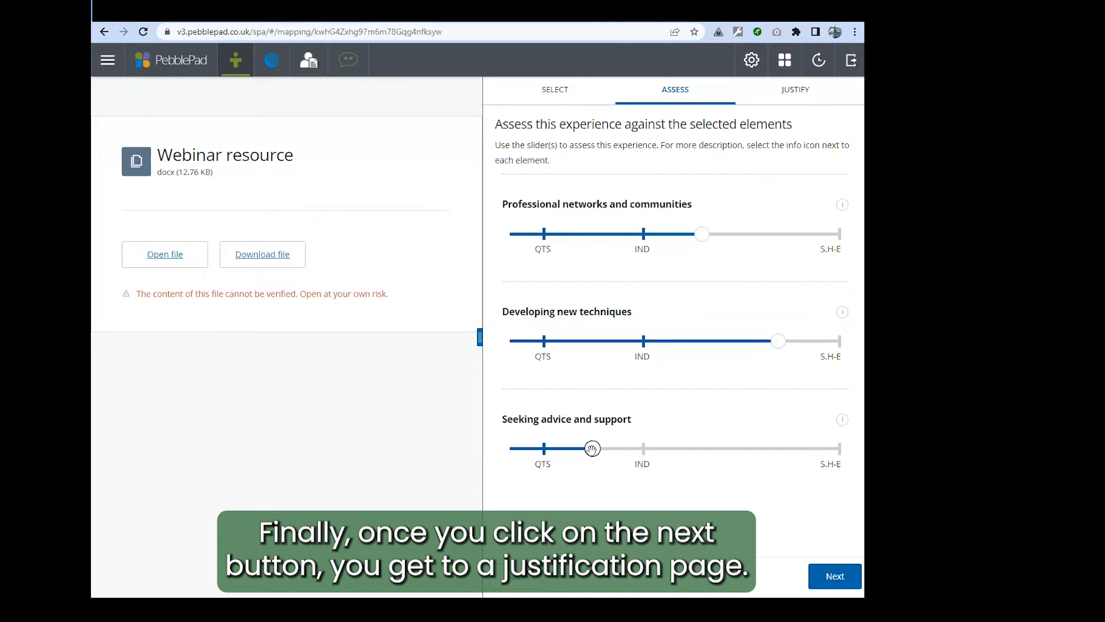
# Proceed to the optional justification, leave it blank and save the mapping to the teaching standards.
pyautogui.click(835, 576)
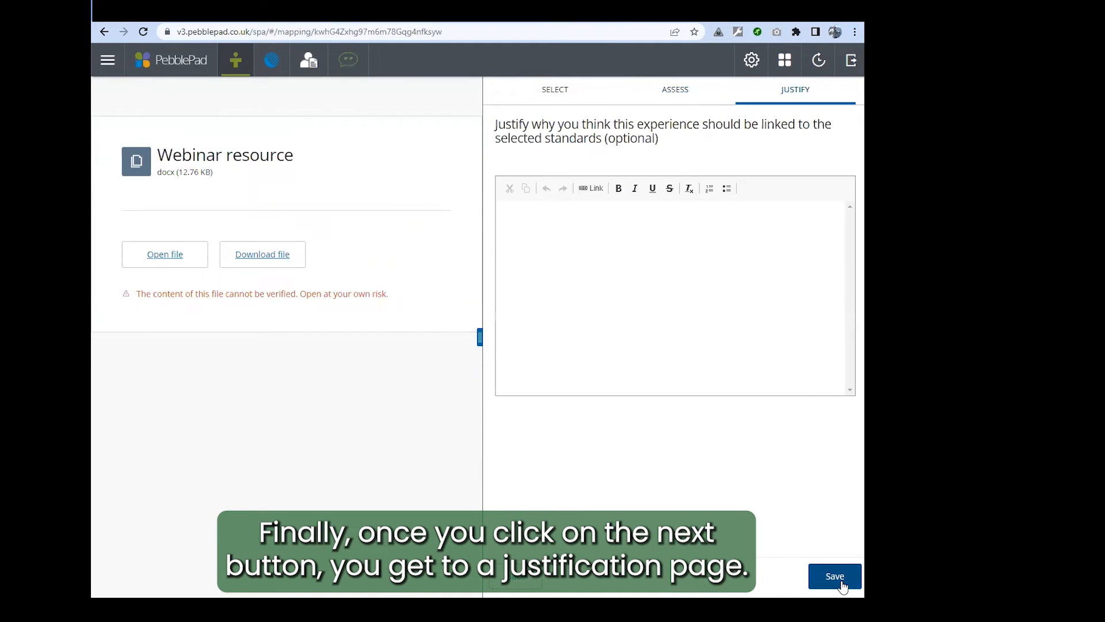
pyautogui.click(592, 241)
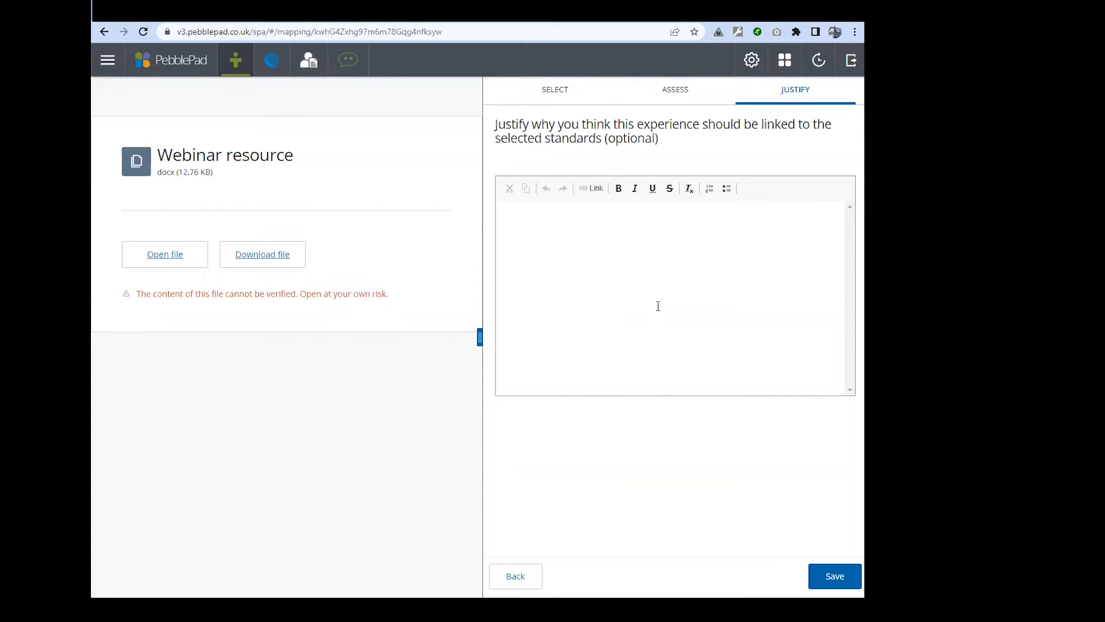
pyautogui.click(834, 577)
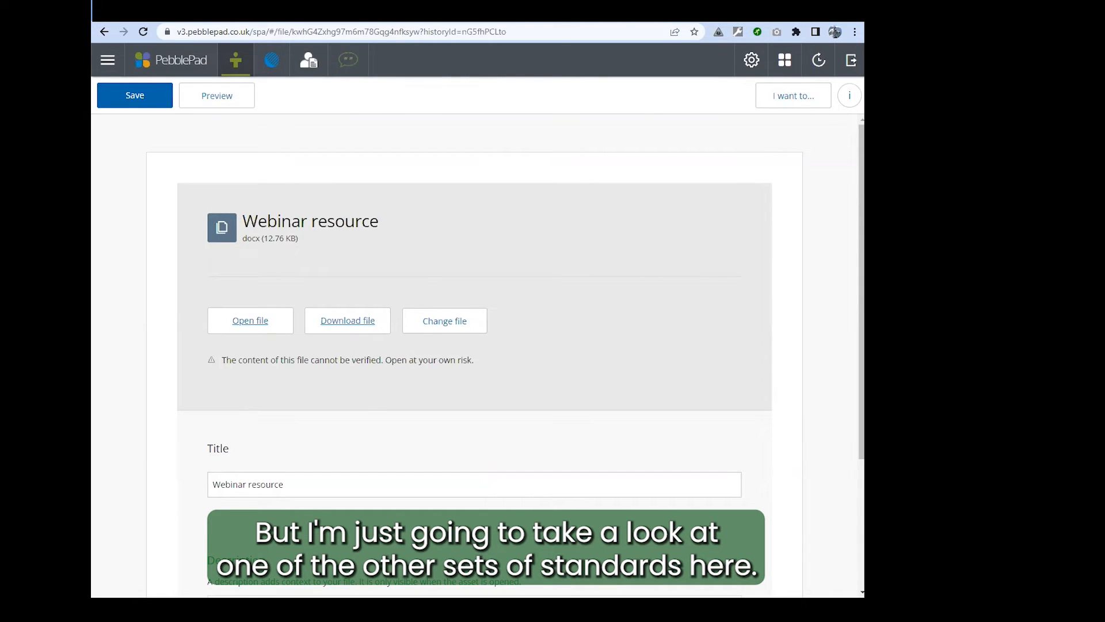
# Start mapping the Webinar resource again and expand the Professional standards for Further Education and Work-Based Learning down to their elements.
pyautogui.click(797, 103)
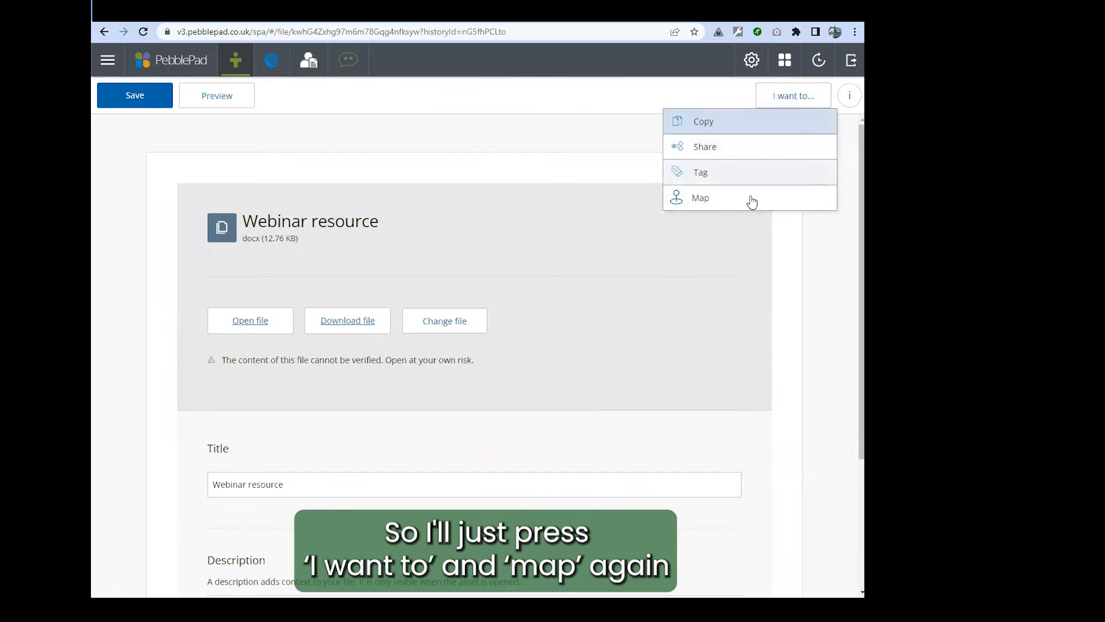
pyautogui.click(715, 208)
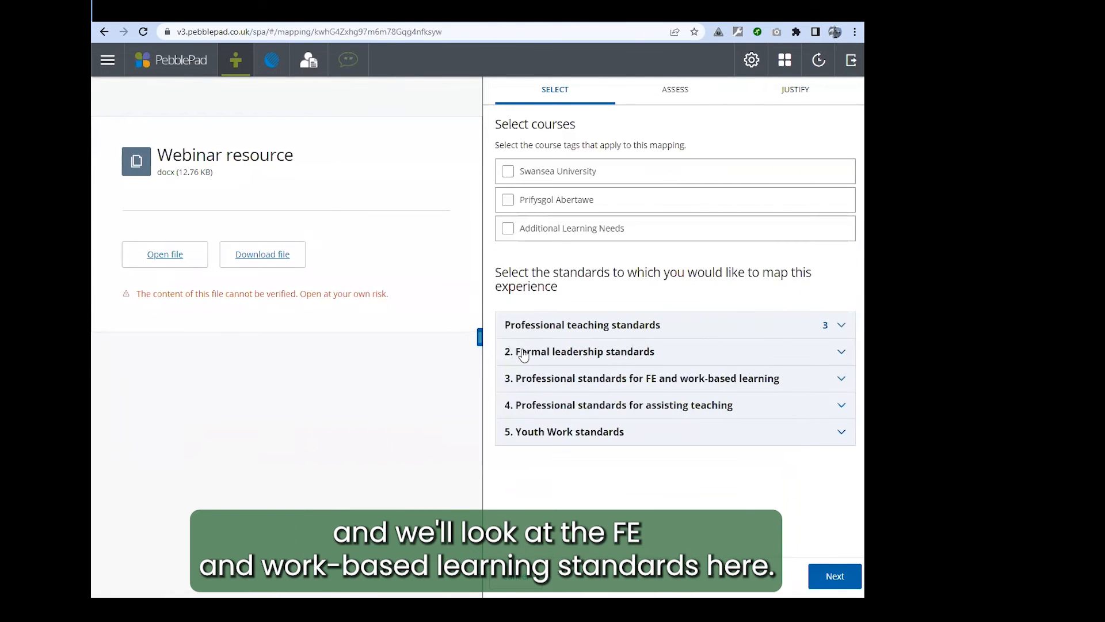
pyautogui.click(562, 382)
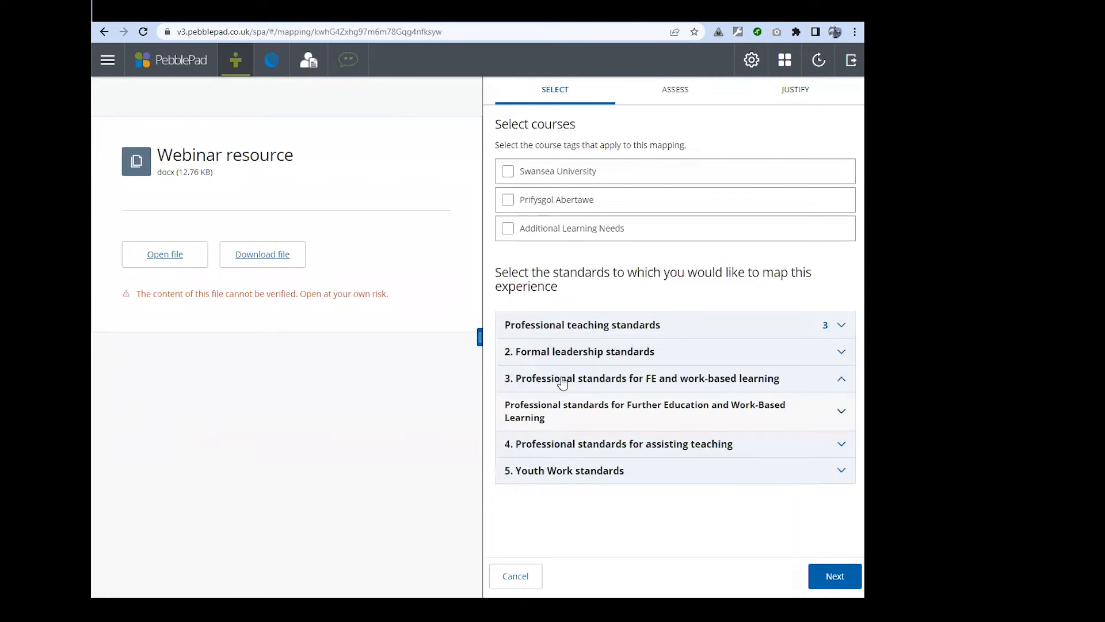
pyautogui.click(571, 415)
pyautogui.scroll(-2, 577, 395)
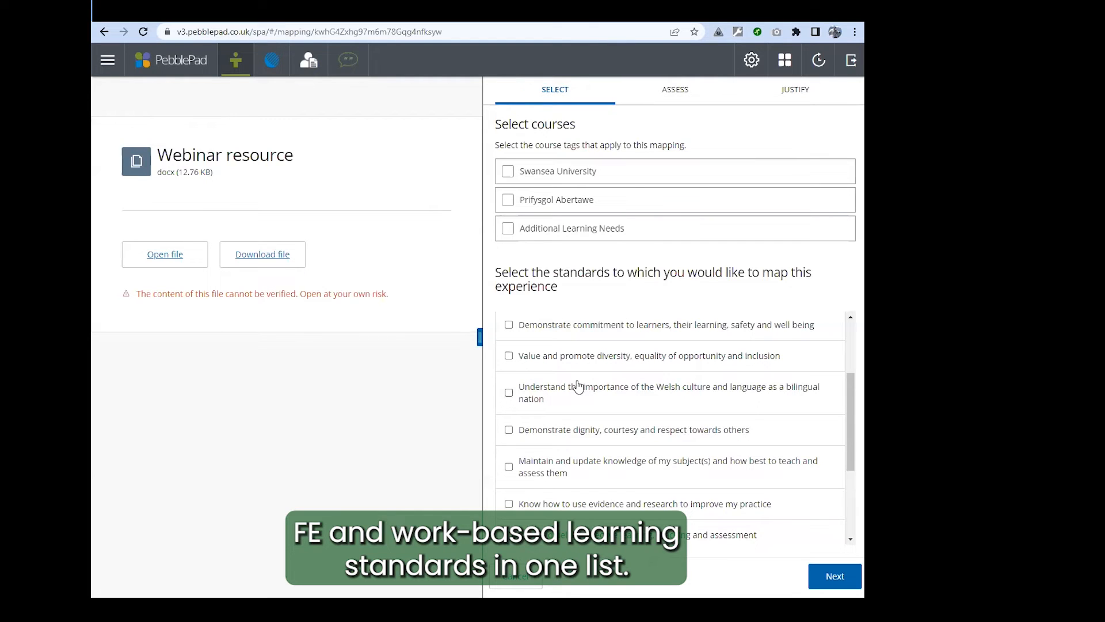
# Select the elements on Welsh culture and language, maintaining and updating subject knowledge, and planning and delivering effective learning, teaching and assessment.
pyautogui.click(542, 394)
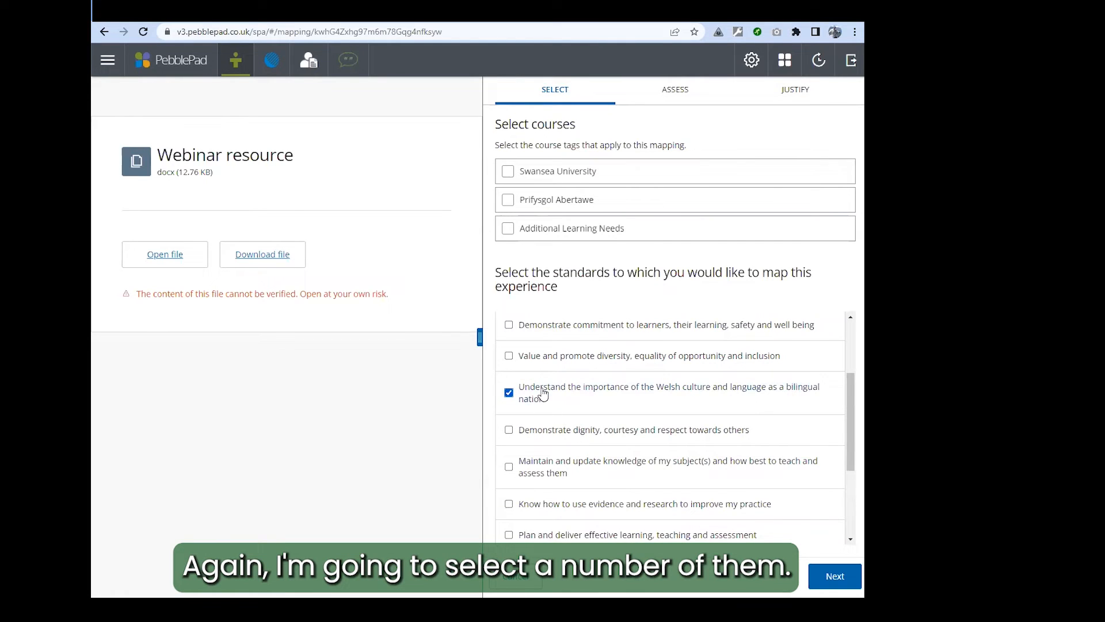
pyautogui.click(525, 467)
pyautogui.scroll(-1, 527, 470)
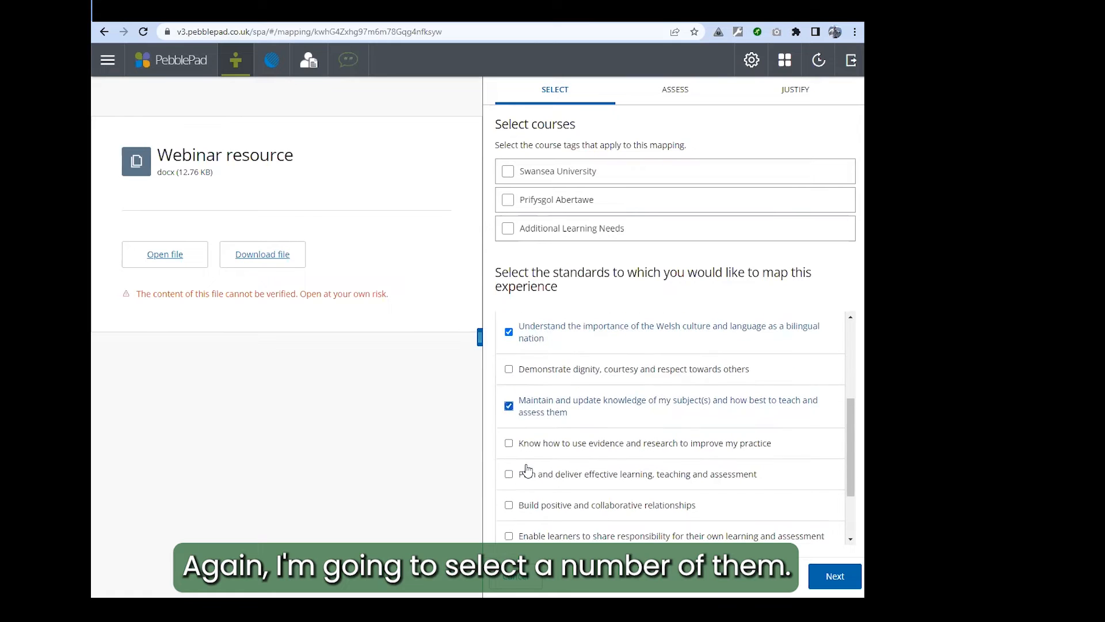
pyautogui.click(526, 475)
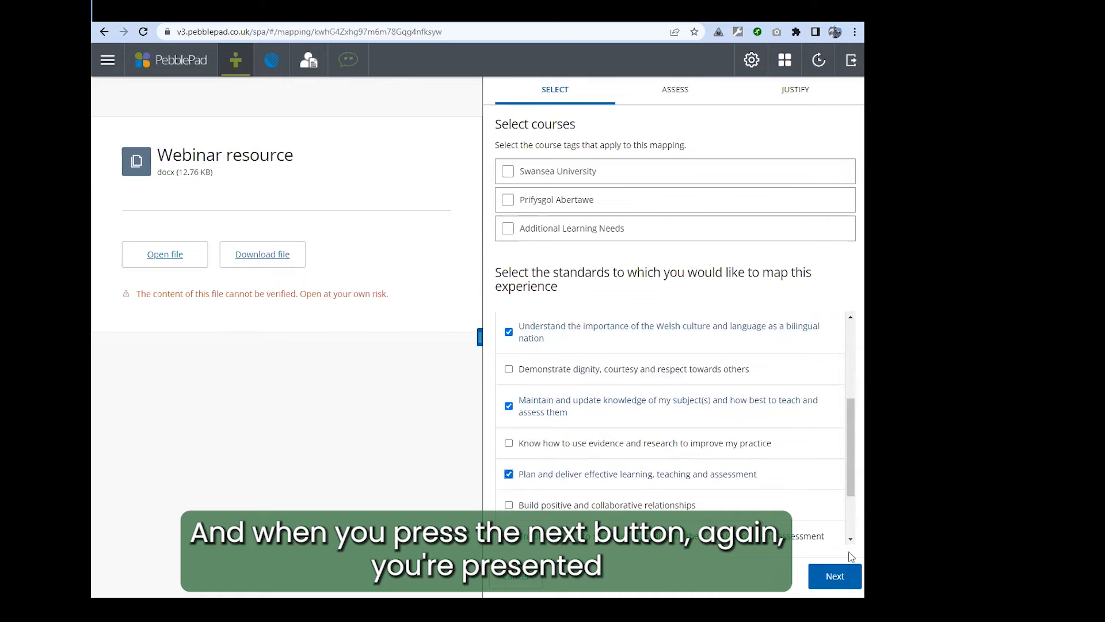
# Assess Welsh culture at about two-thirds, subject knowledge at about half and "Plan and deliver effective learning" at about a fifth from Effective to S.H-E.
pyautogui.click(833, 578)
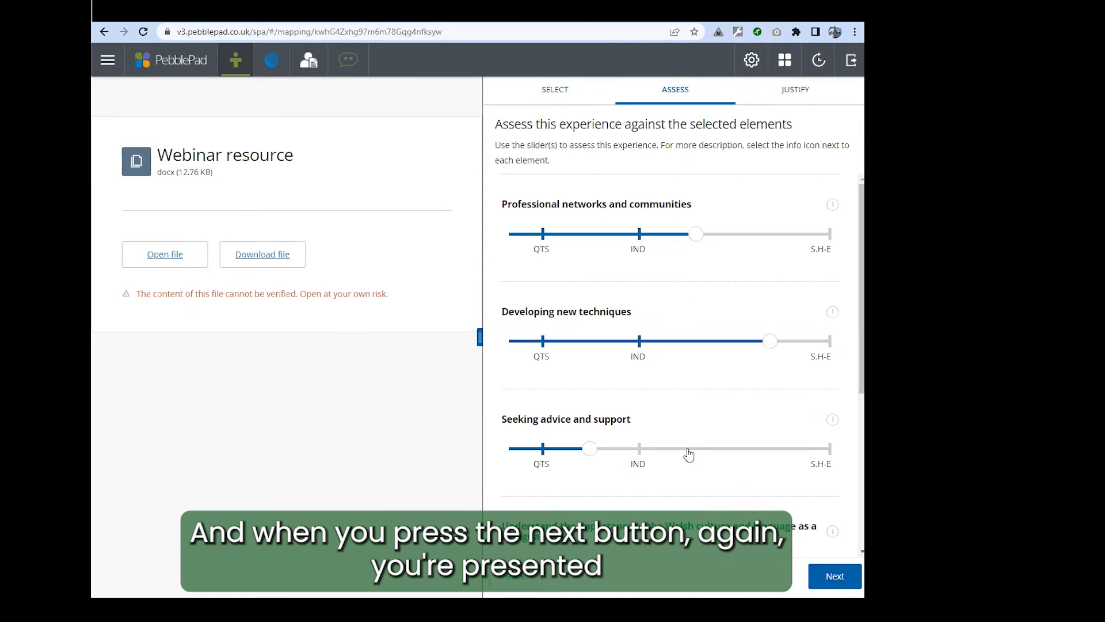
pyautogui.scroll(-5, 666, 284)
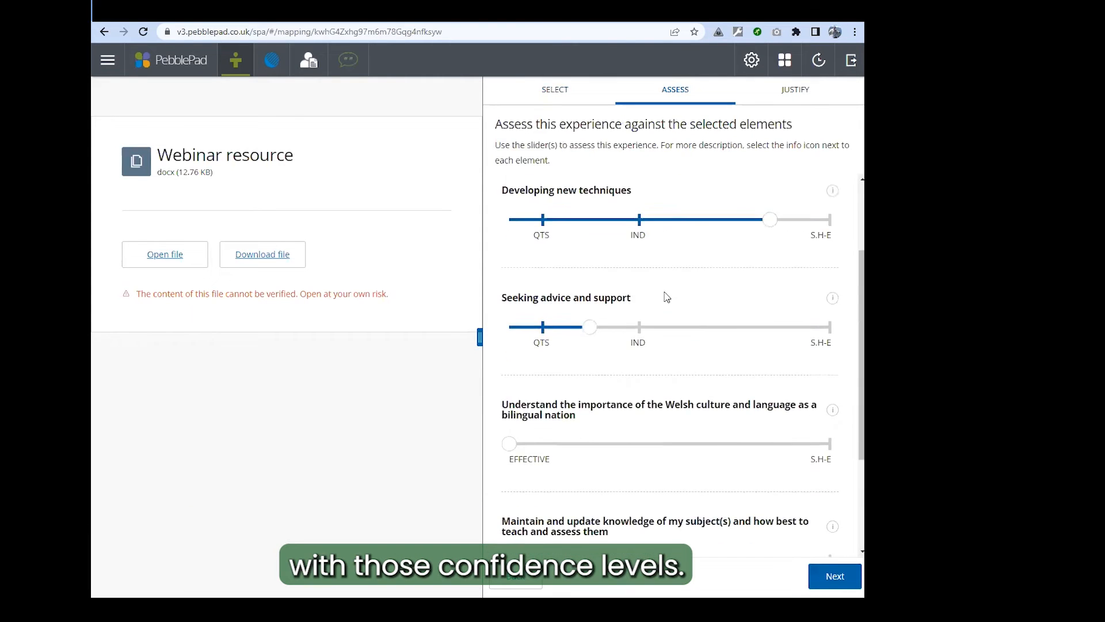
pyautogui.moveTo(510, 284); pyautogui.dragTo(793, 286)
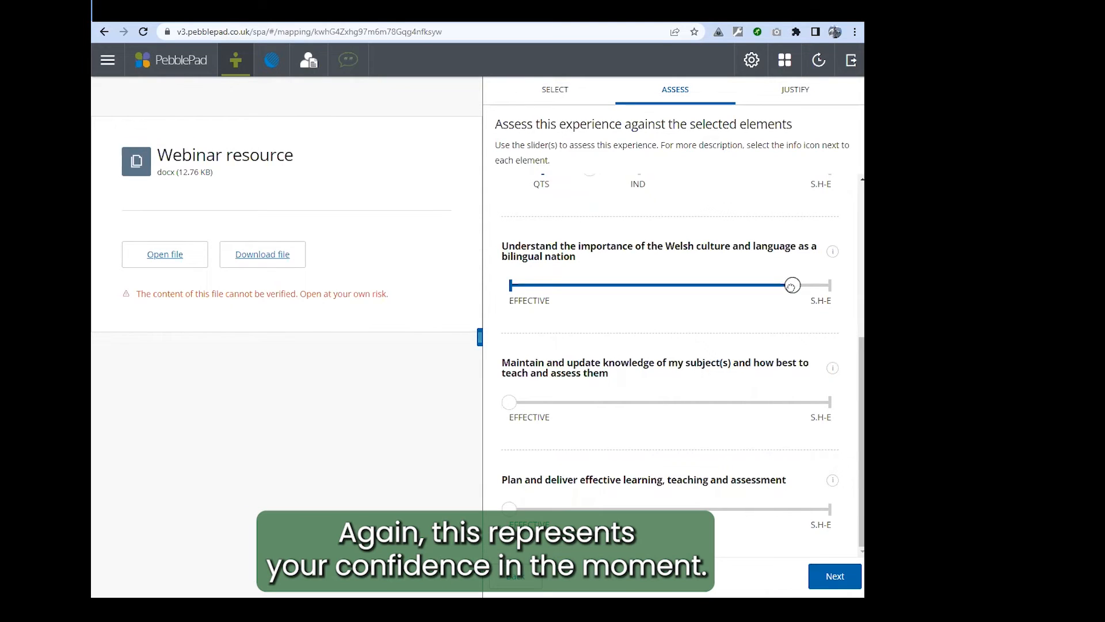
pyautogui.moveTo(791, 287); pyautogui.dragTo(712, 286)
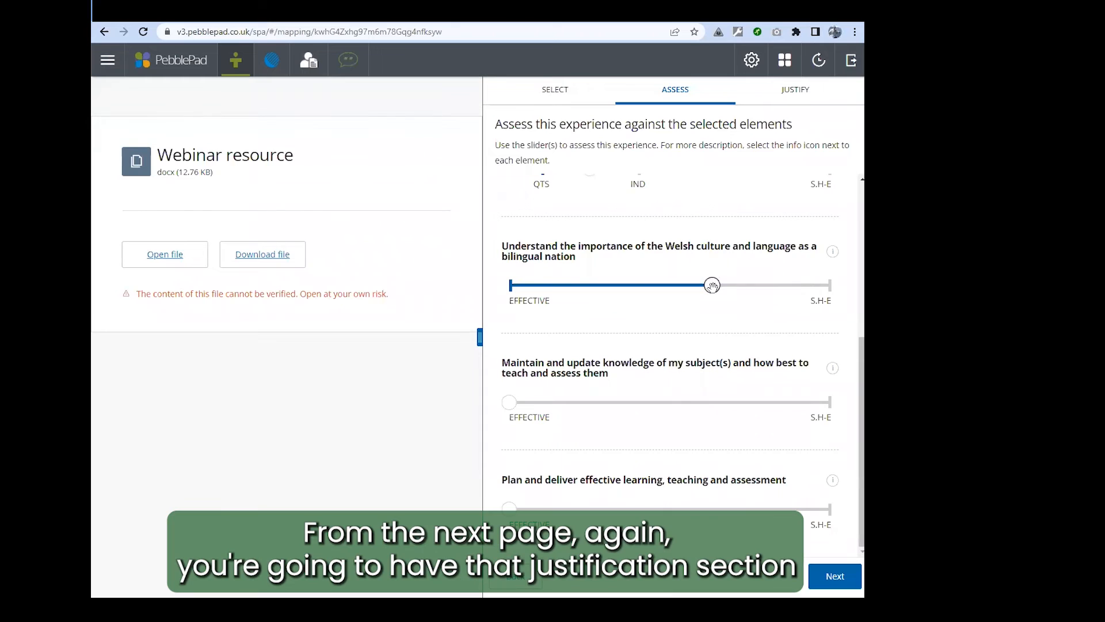
pyautogui.click(672, 402)
pyautogui.moveTo(510, 509); pyautogui.dragTo(577, 508)
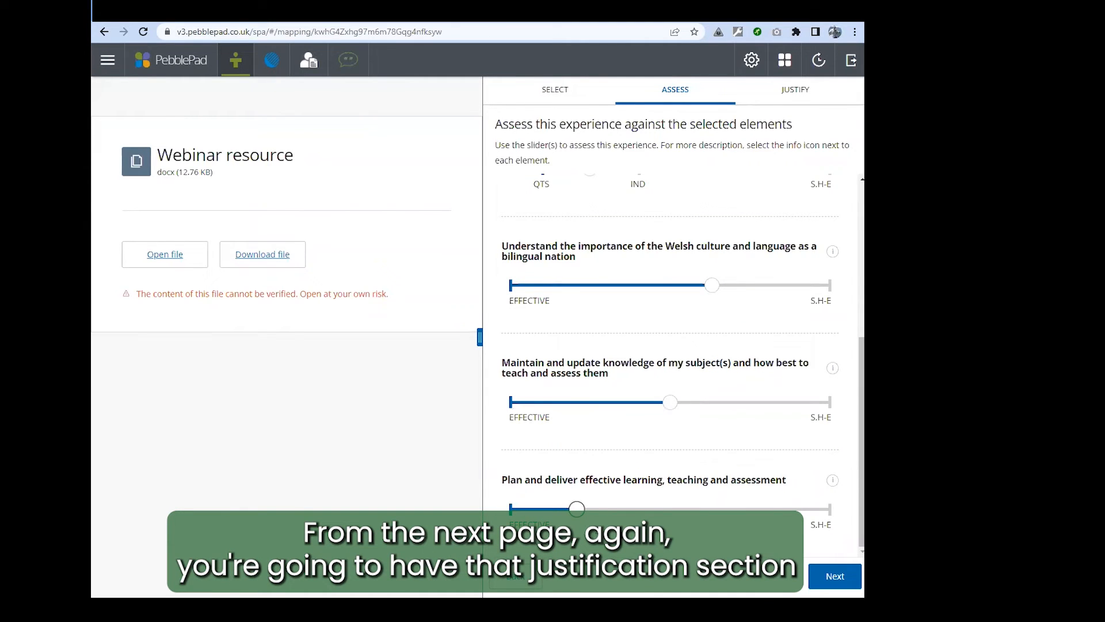
# Skip the written justification and save the mapping to the FE and work-based learning standards.
pyautogui.click(834, 575)
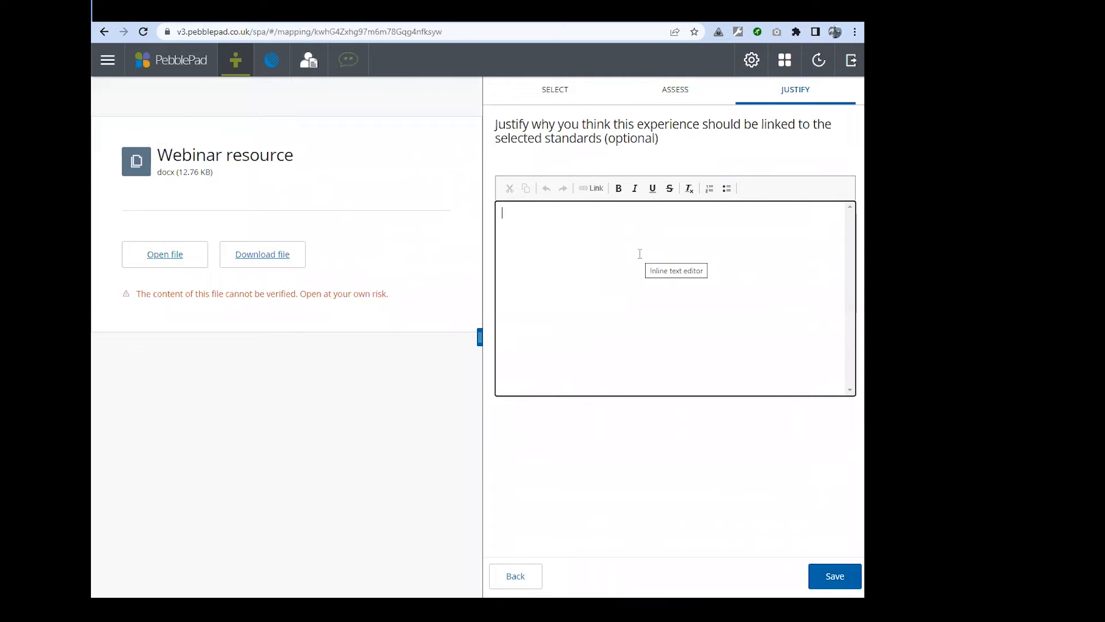
pyautogui.click(828, 576)
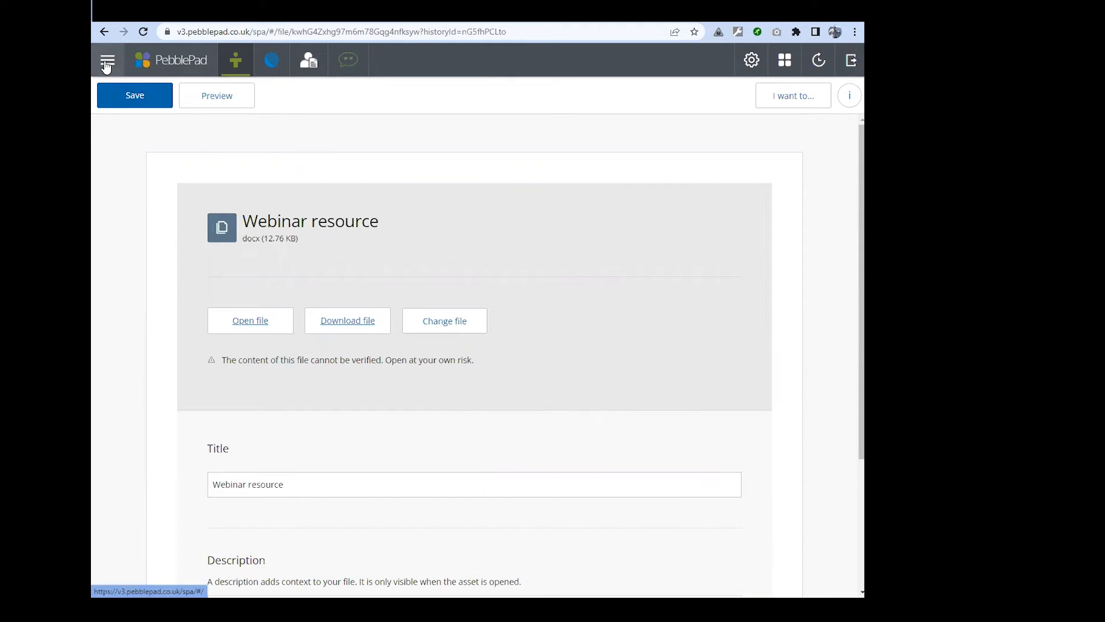
# Open the Teaching (school) professional standards workbook from the home page and review its assessment levels chart and mapped experiences.
pyautogui.click(179, 64)
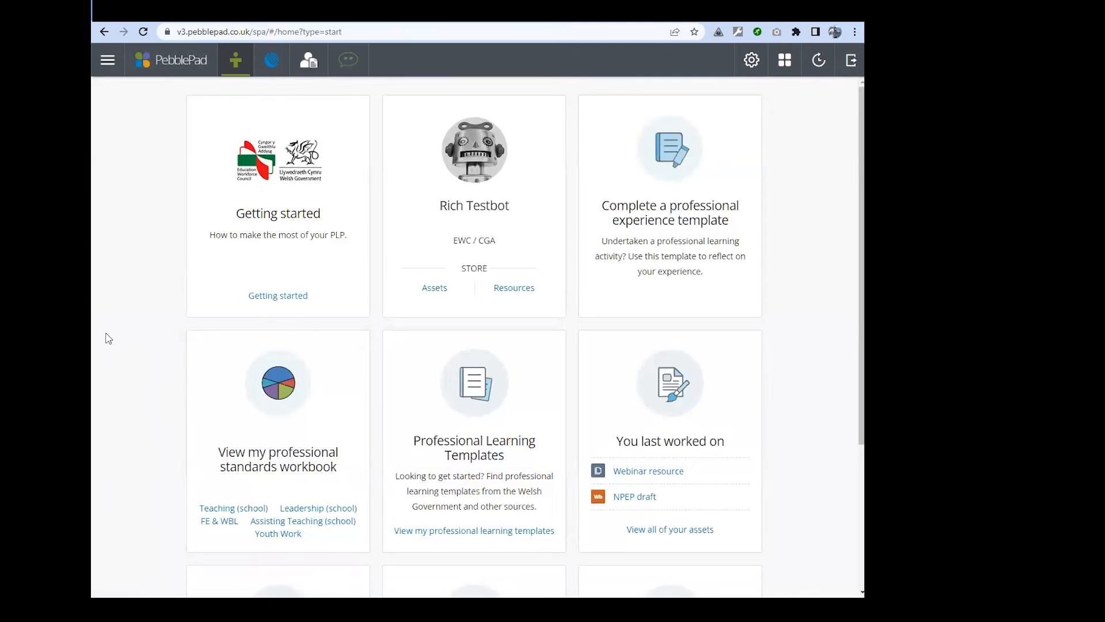
pyautogui.scroll(-2, 108, 339)
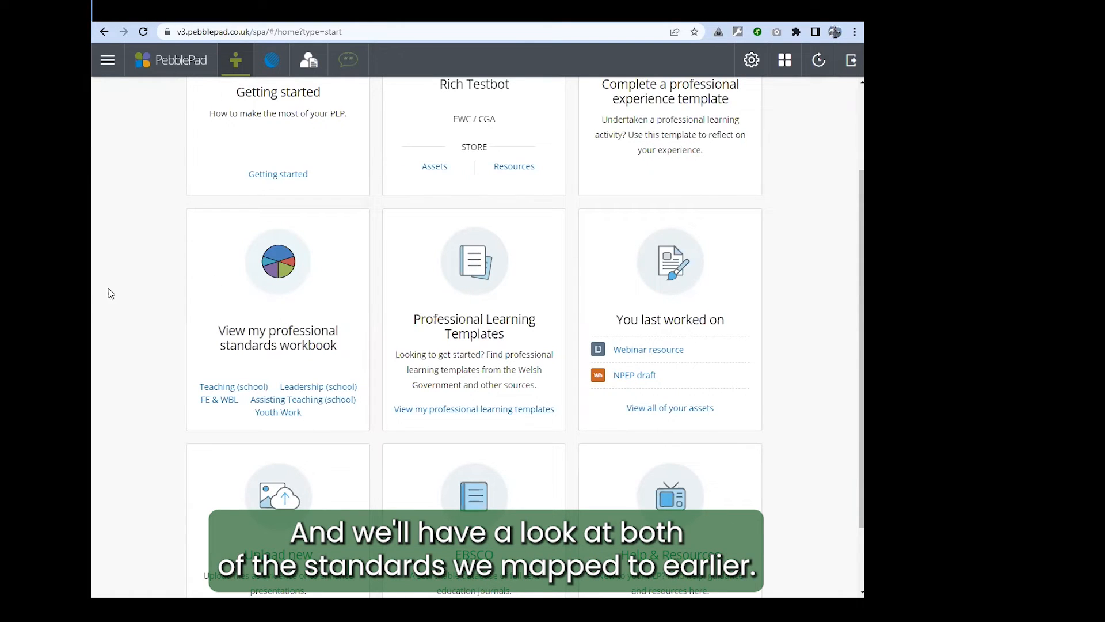
pyautogui.click(218, 393)
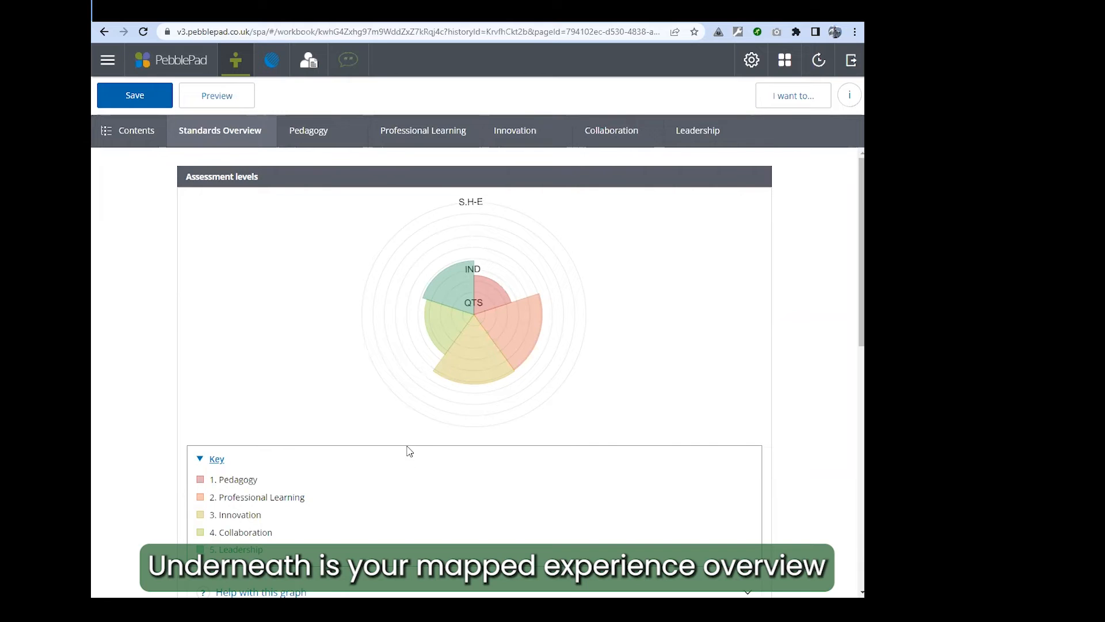
pyautogui.scroll(-1, 402, 442)
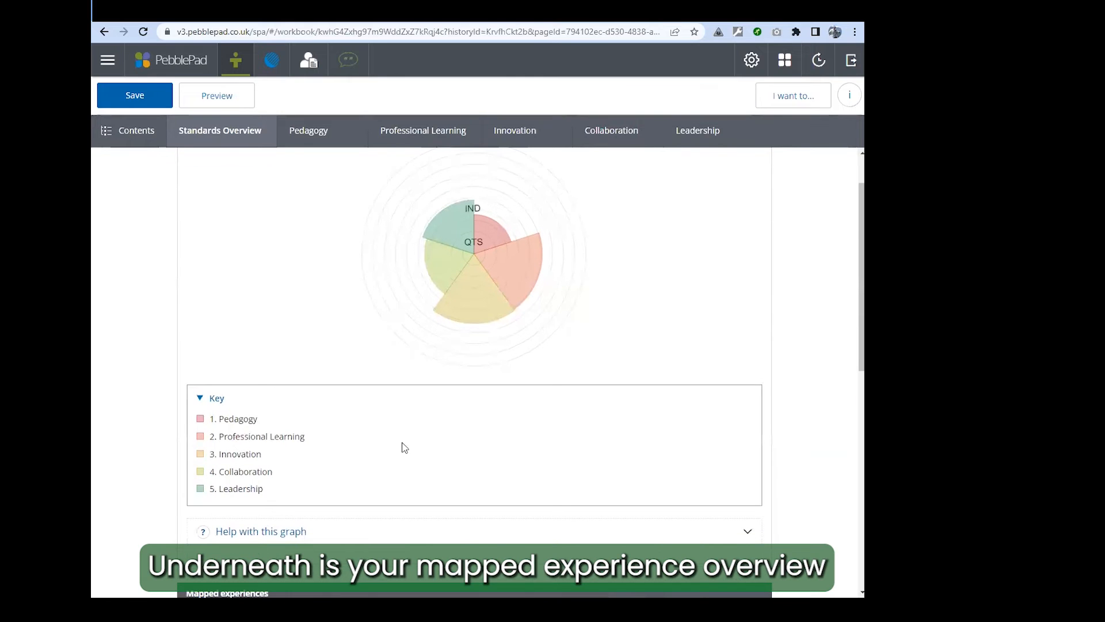
pyautogui.scroll(-6, 402, 444)
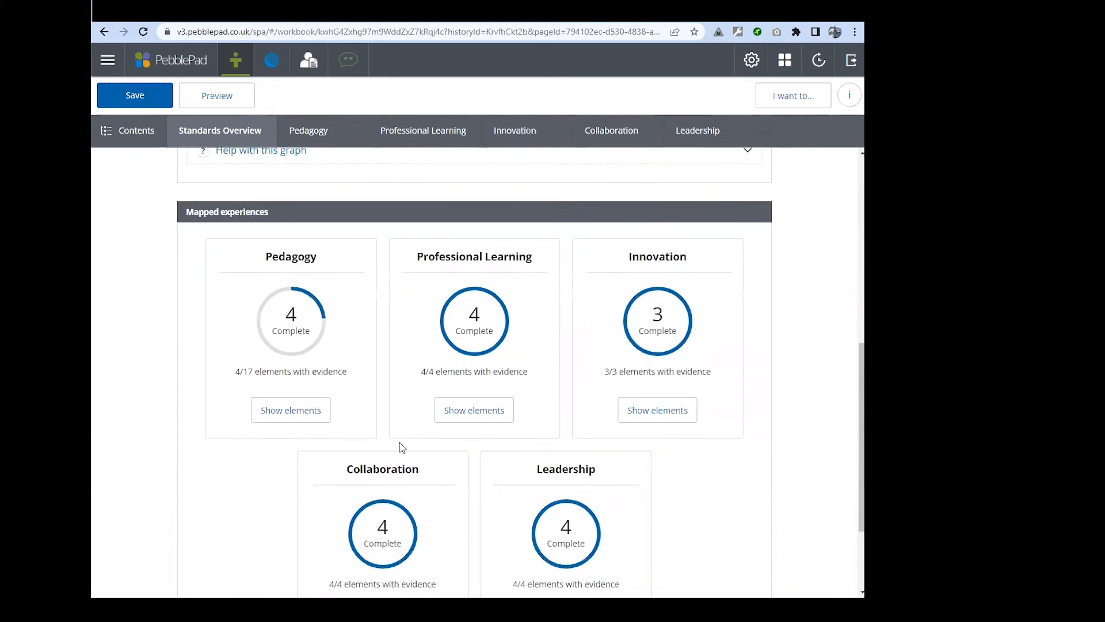
pyautogui.scroll(-2, 400, 442)
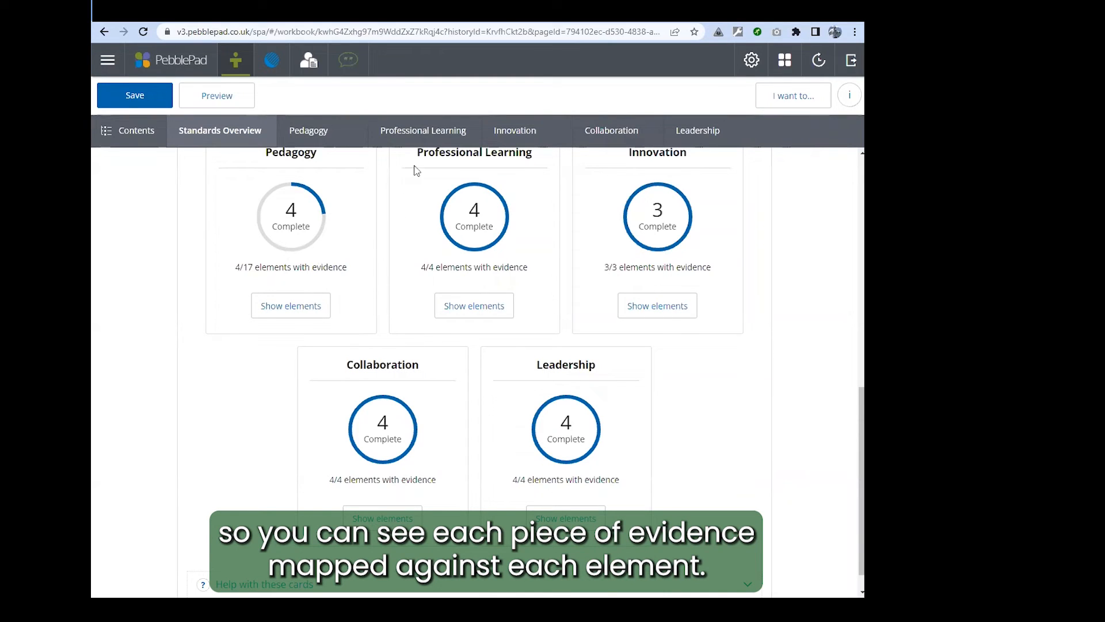
# Examine the Innovation page of the workbook, including the evidence mapped to "Developing new techniques".
pyautogui.click(526, 130)
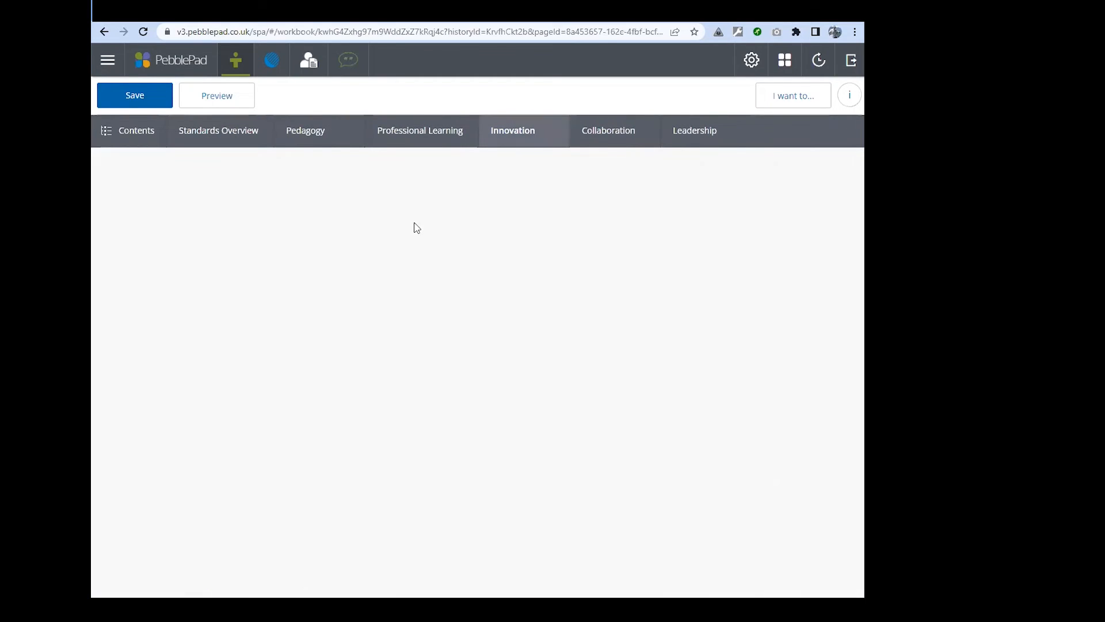
pyautogui.scroll(-3, 353, 313)
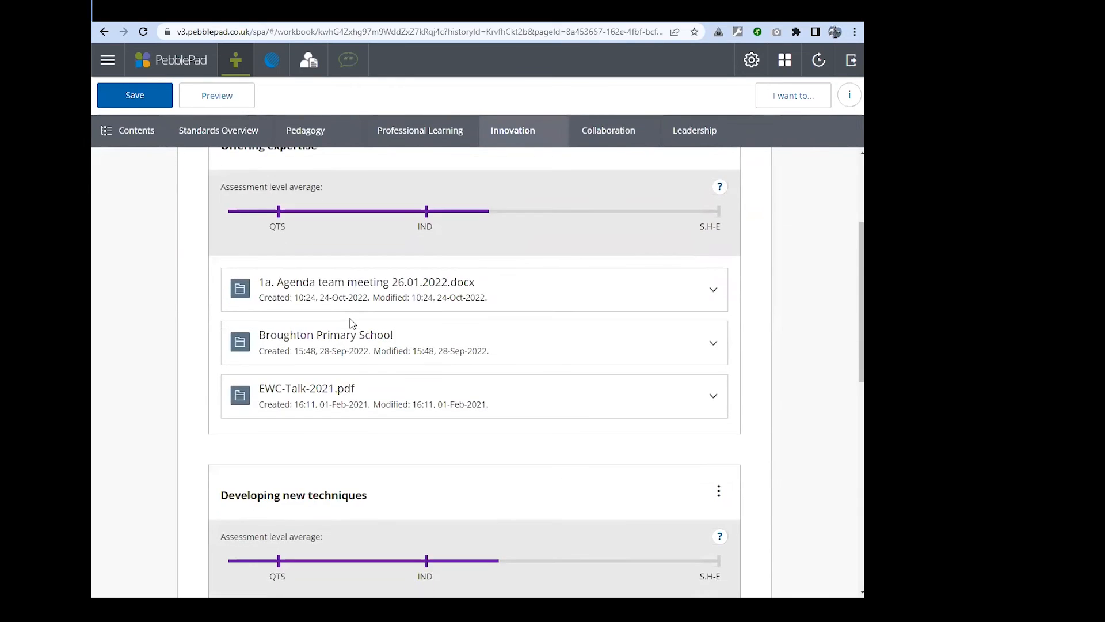
pyautogui.scroll(-6, 353, 322)
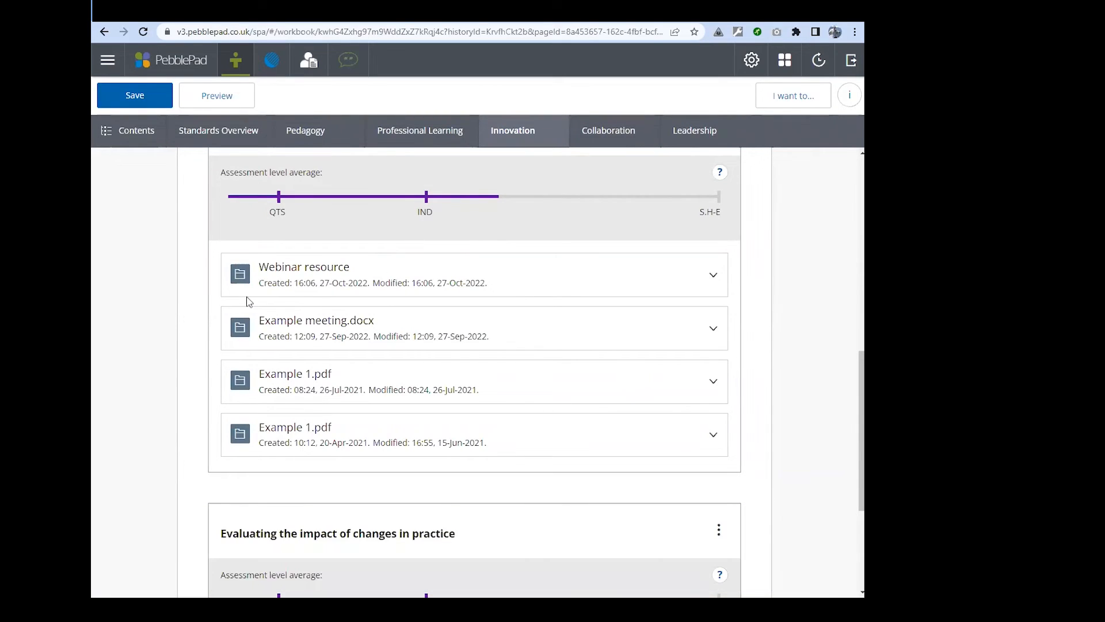
# Return to the home page, open the FE & WBL standards workbook and review its assessment levels chart, key and mapped experiences.
pyautogui.click(170, 61)
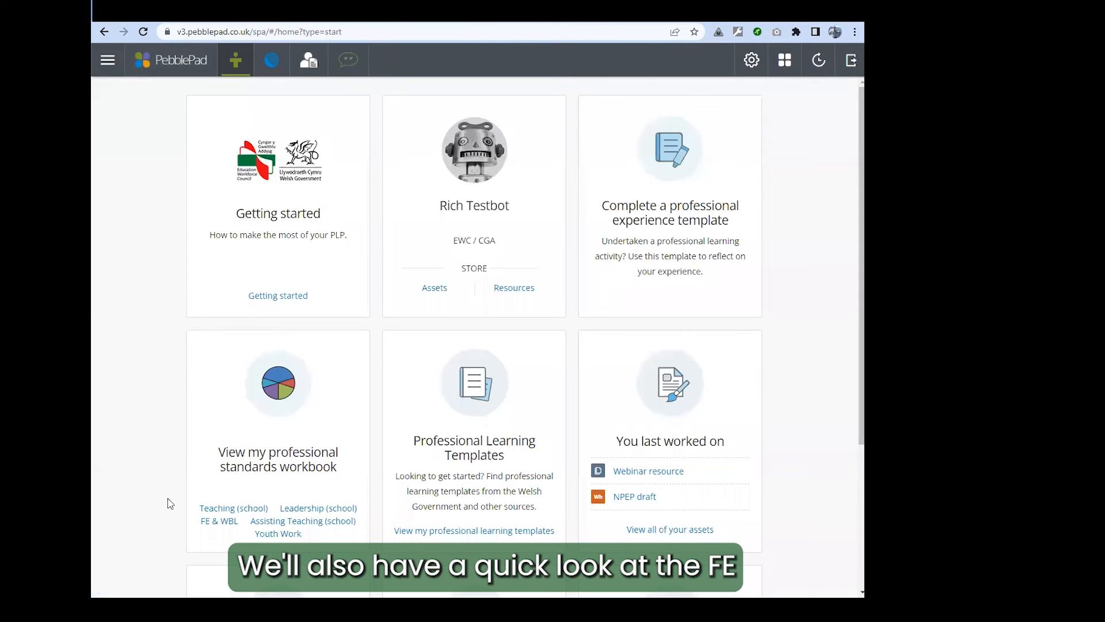
pyautogui.click(217, 525)
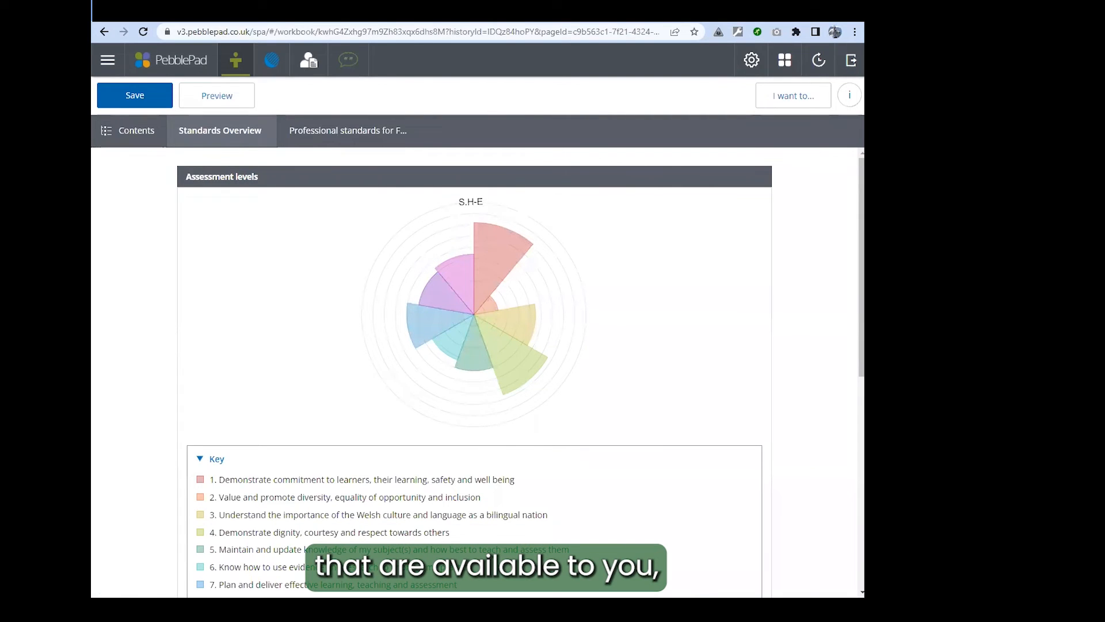
pyautogui.scroll(-4, 286, 388)
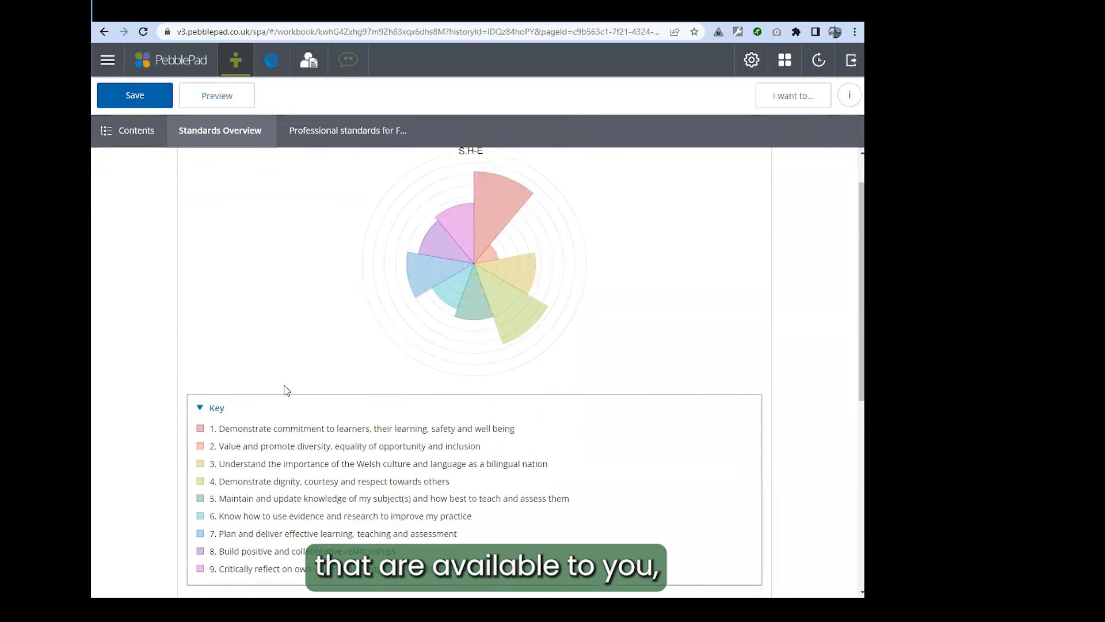
pyautogui.scroll(-3, 286, 387)
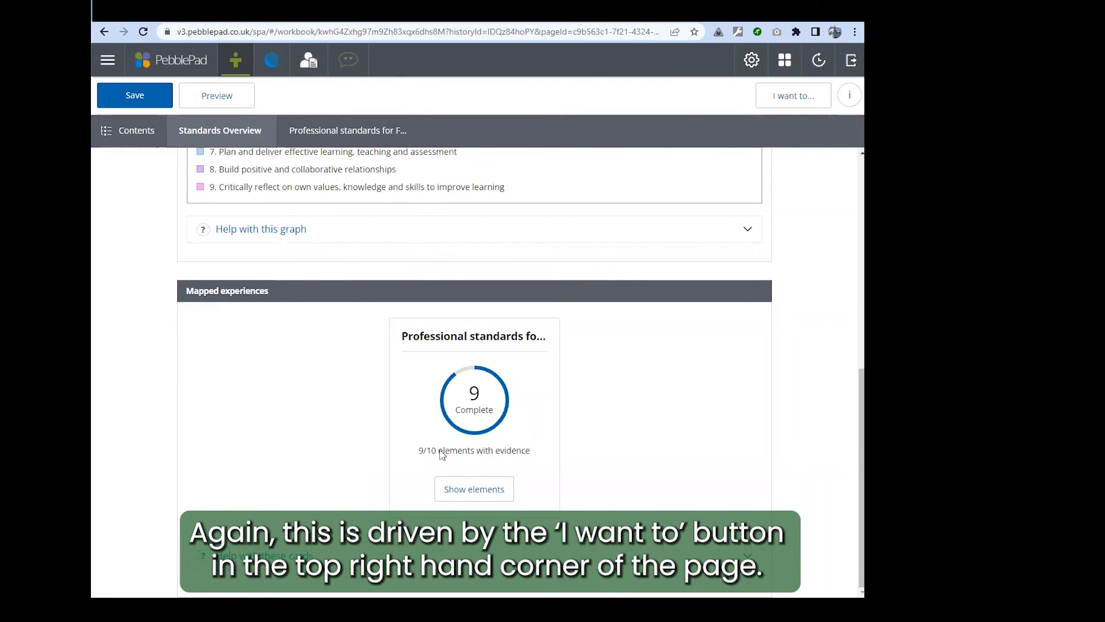
# Set up a web share of the FE and work-based learning standards workbook, allowing viewer comments, hidden from search engines, without a time limit.
pyautogui.click(787, 107)
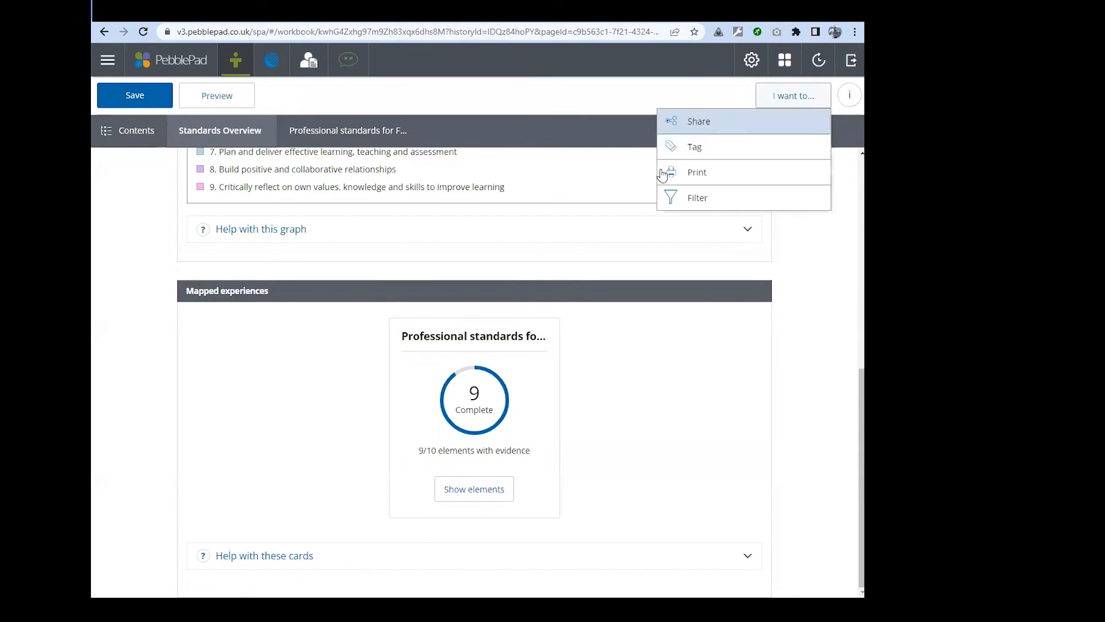
pyautogui.click(735, 125)
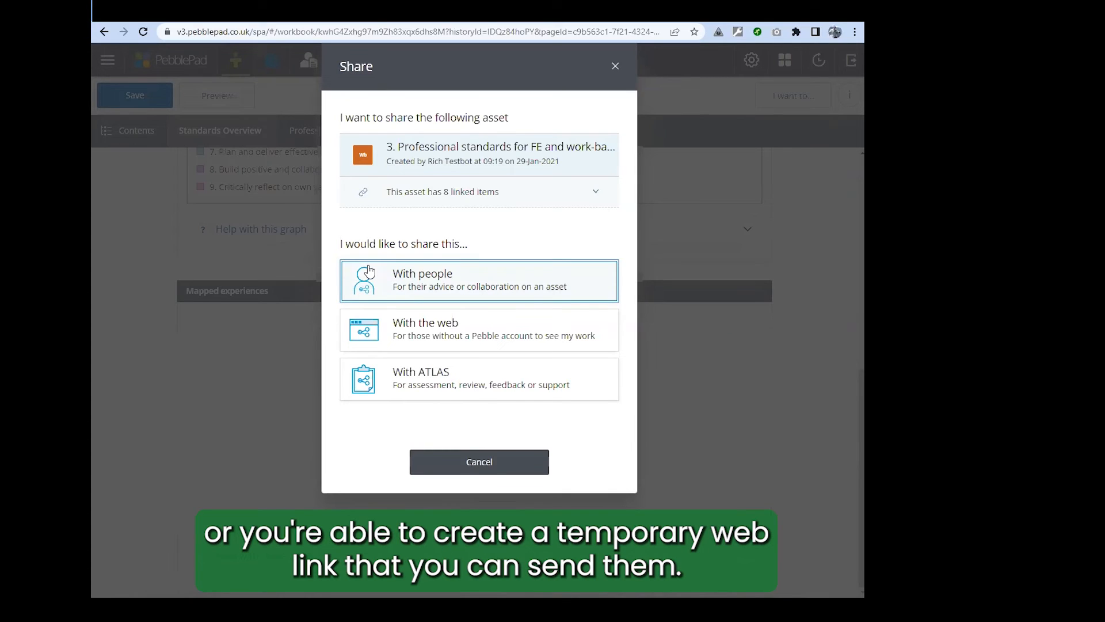
pyautogui.click(422, 327)
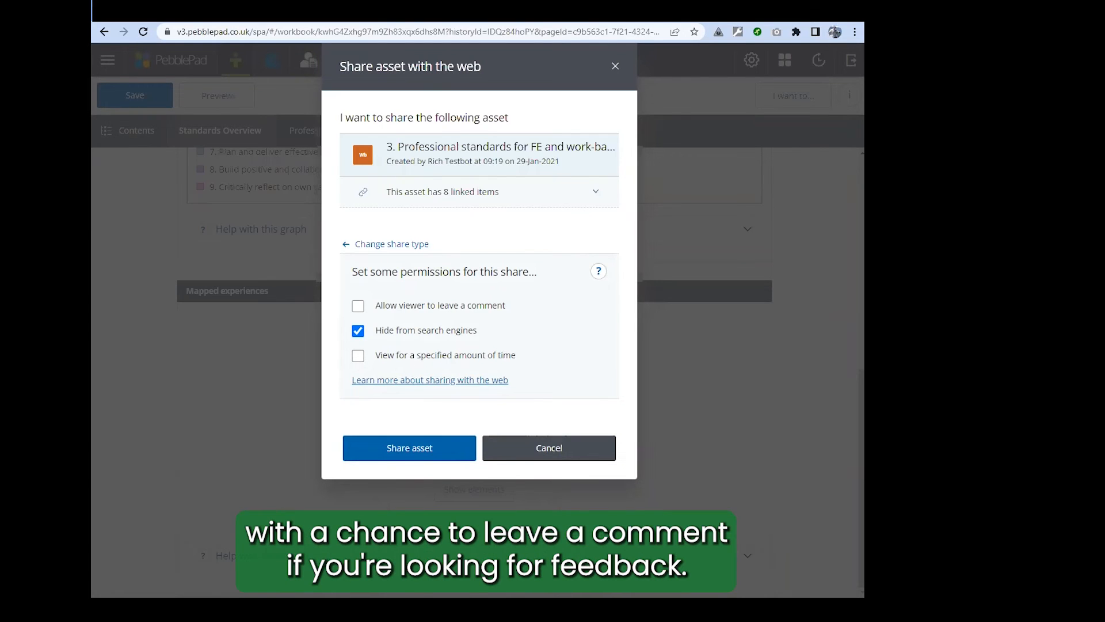
pyautogui.click(440, 306)
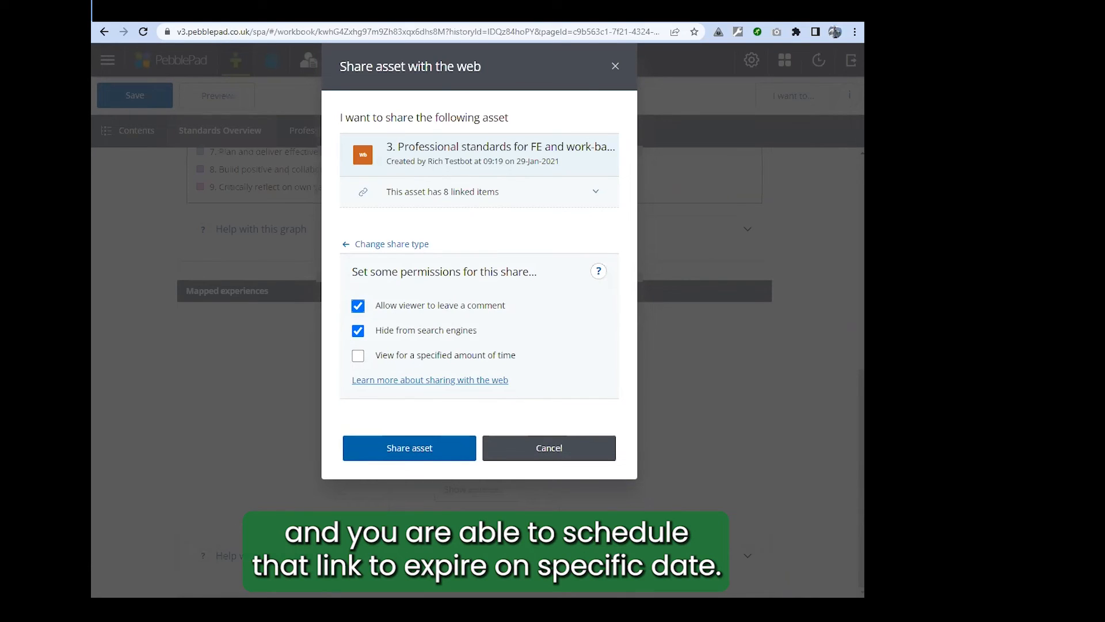
pyautogui.click(357, 357)
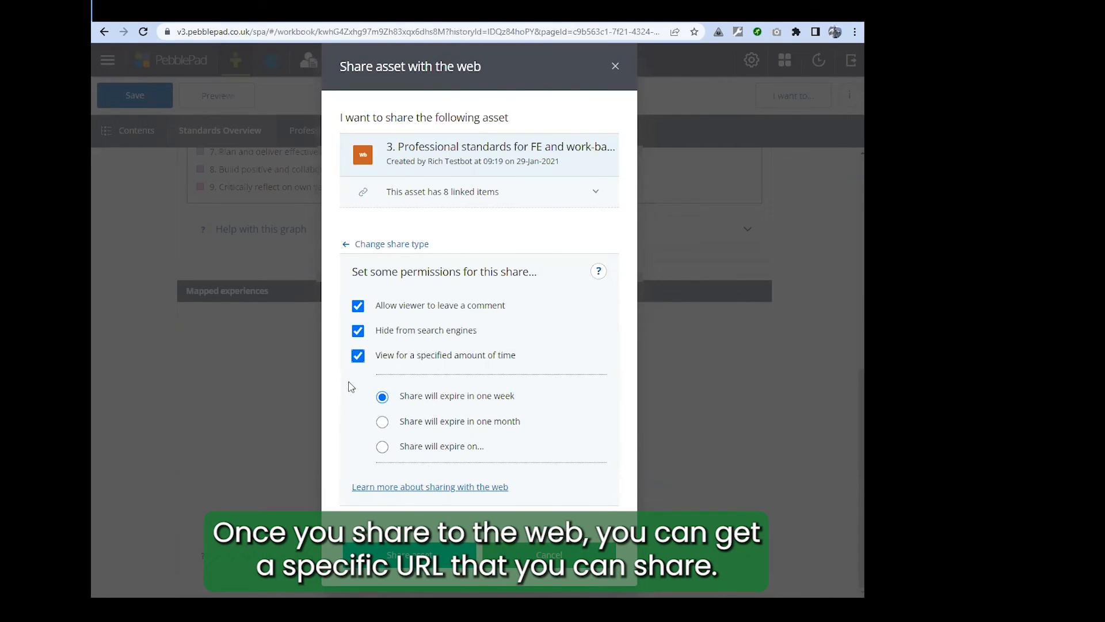
pyautogui.click(358, 355)
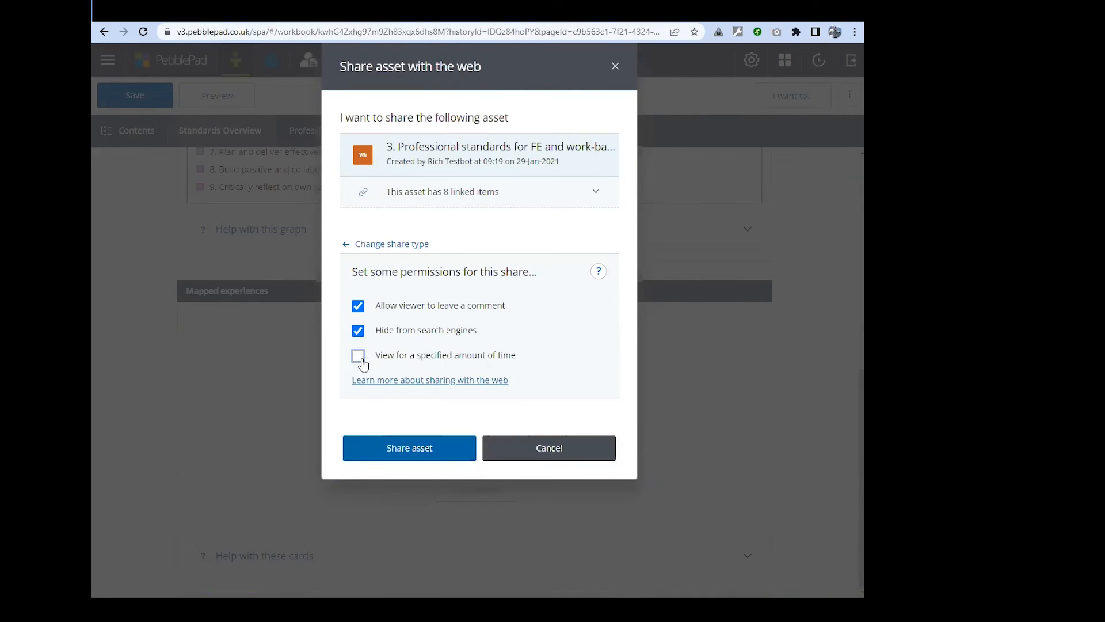
# Share the workbook with the web, copy its generated URL and close the sharing dialog.
pyautogui.click(415, 444)
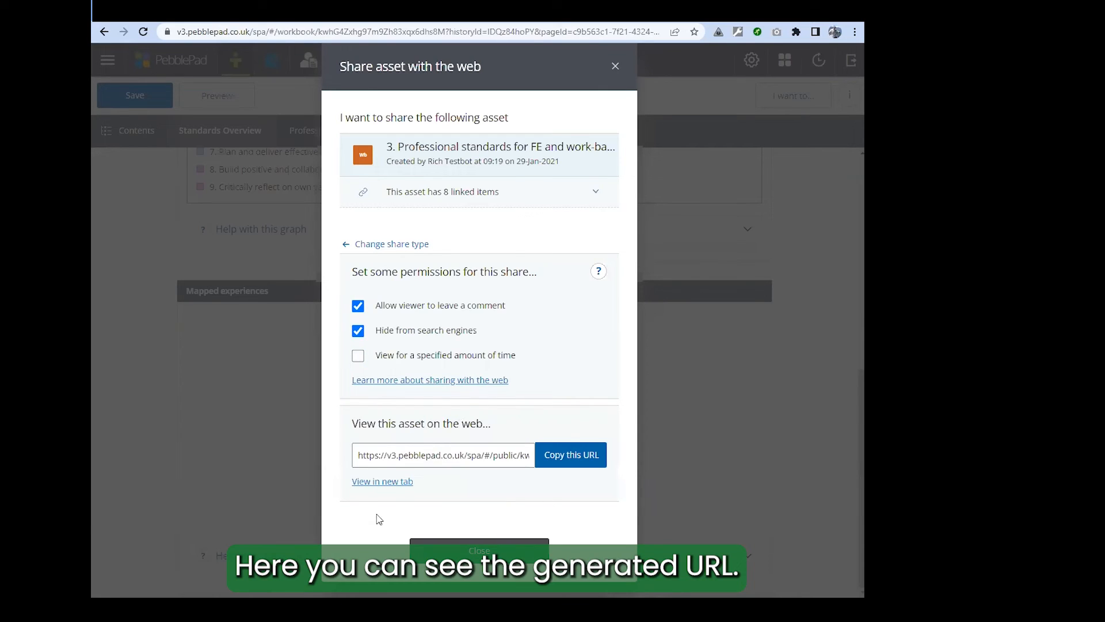
pyautogui.click(581, 456)
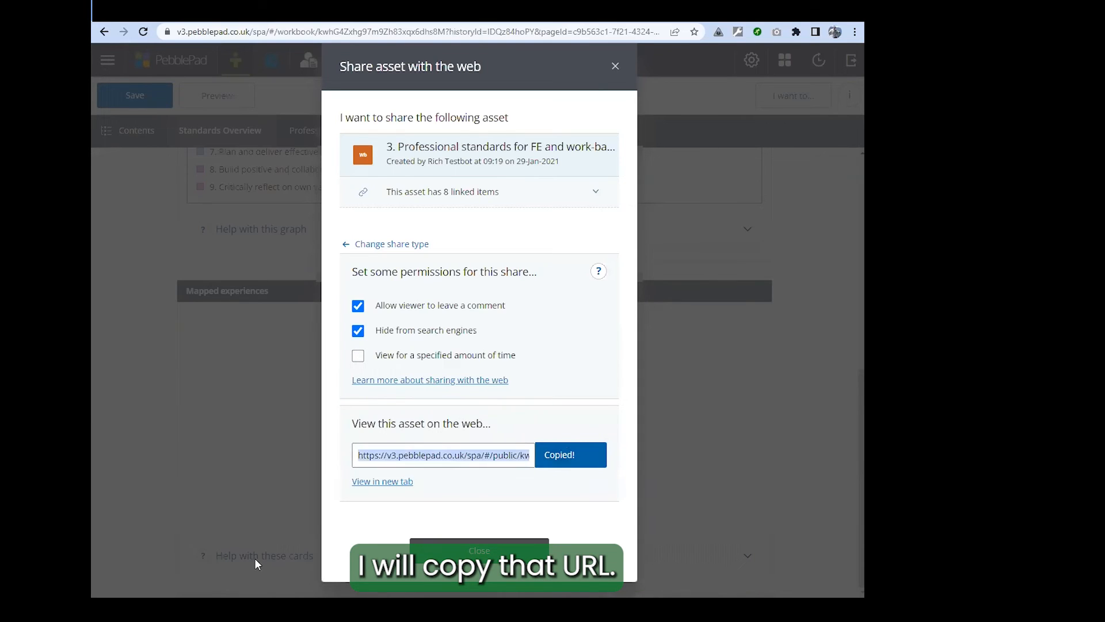
pyautogui.click(469, 551)
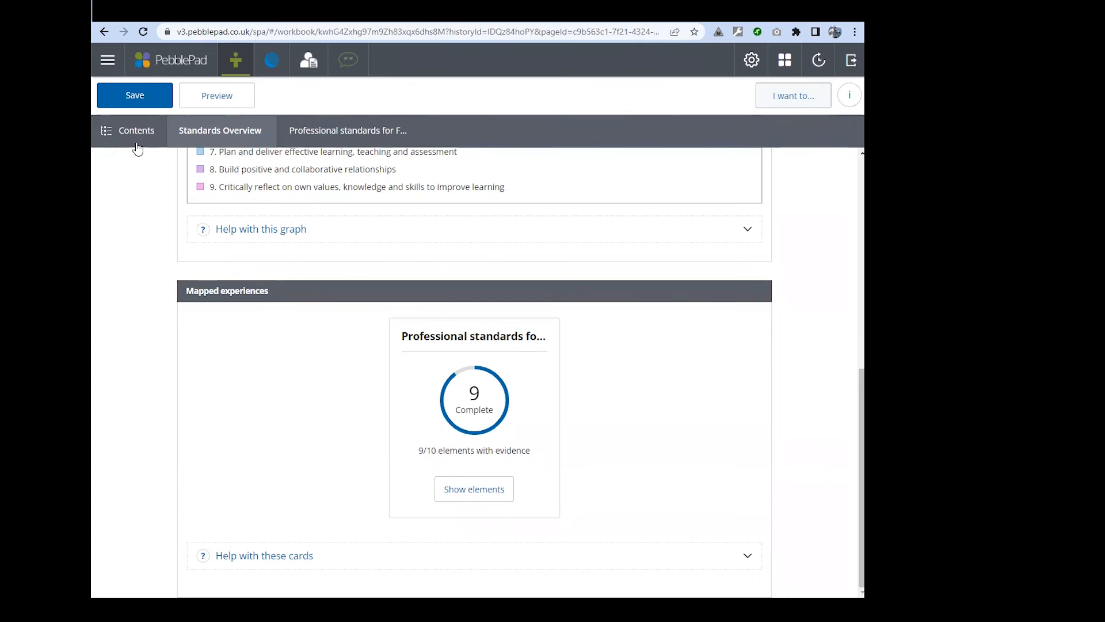
# Search the assets store for "fe" and open the details of "3. Professional standards for FE and work-based learning".
pyautogui.click(178, 62)
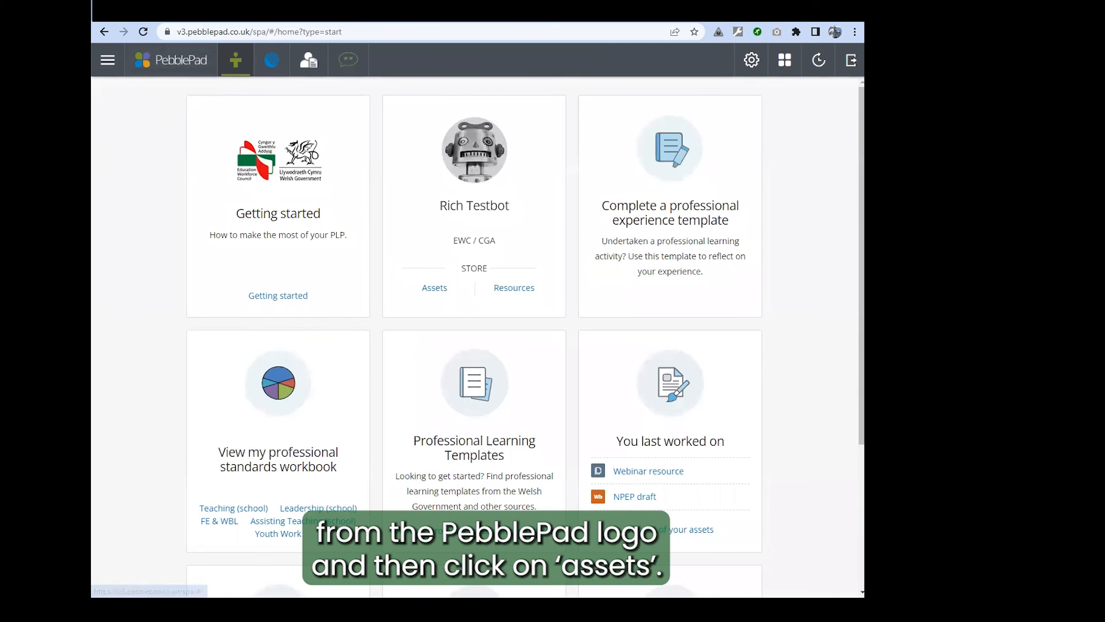
pyautogui.click(432, 289)
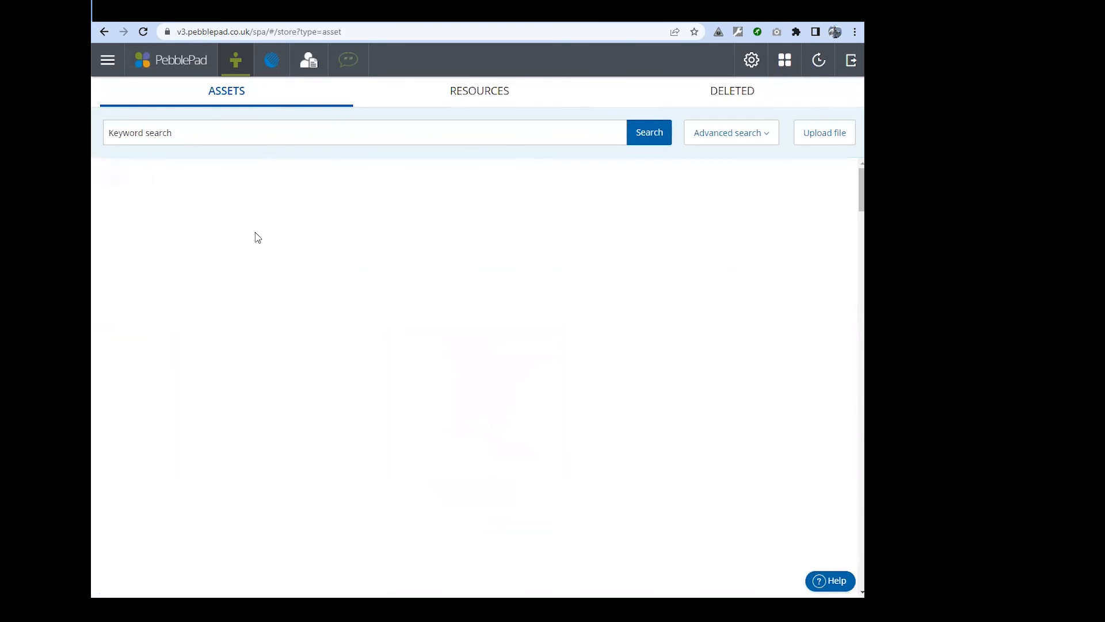
pyautogui.click(225, 134)
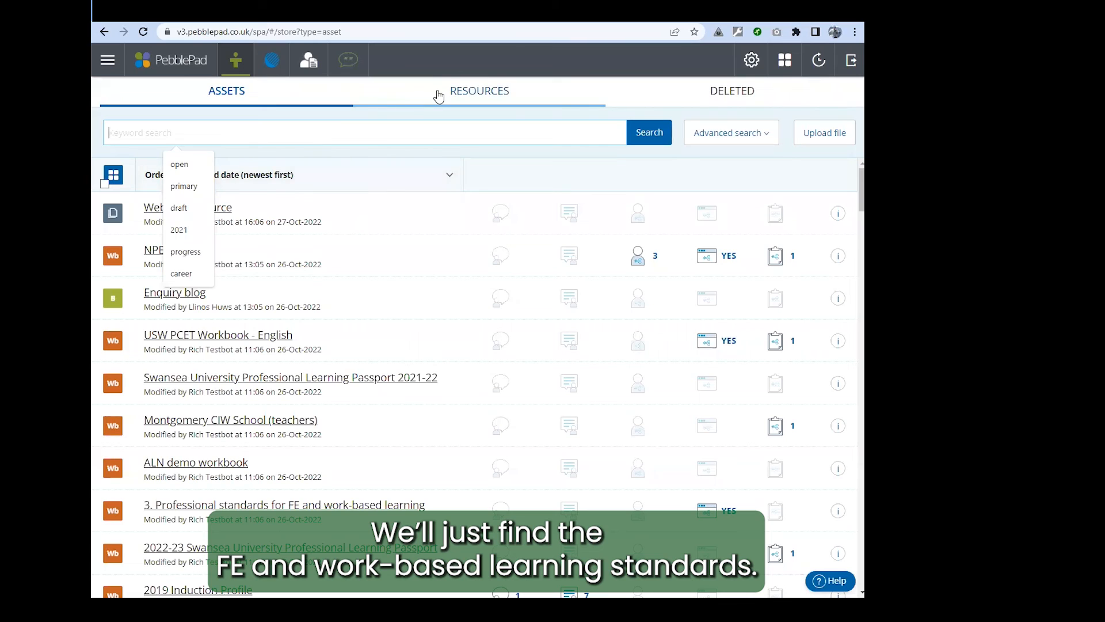
pyautogui.write('fe')
pyautogui.press('Return')
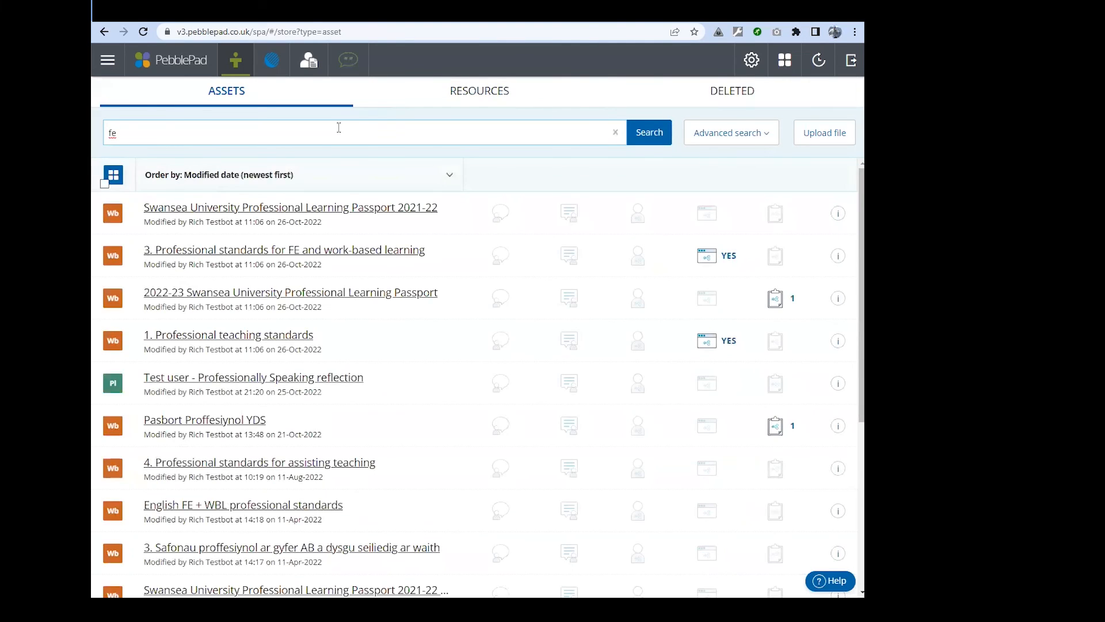
pyautogui.click(839, 258)
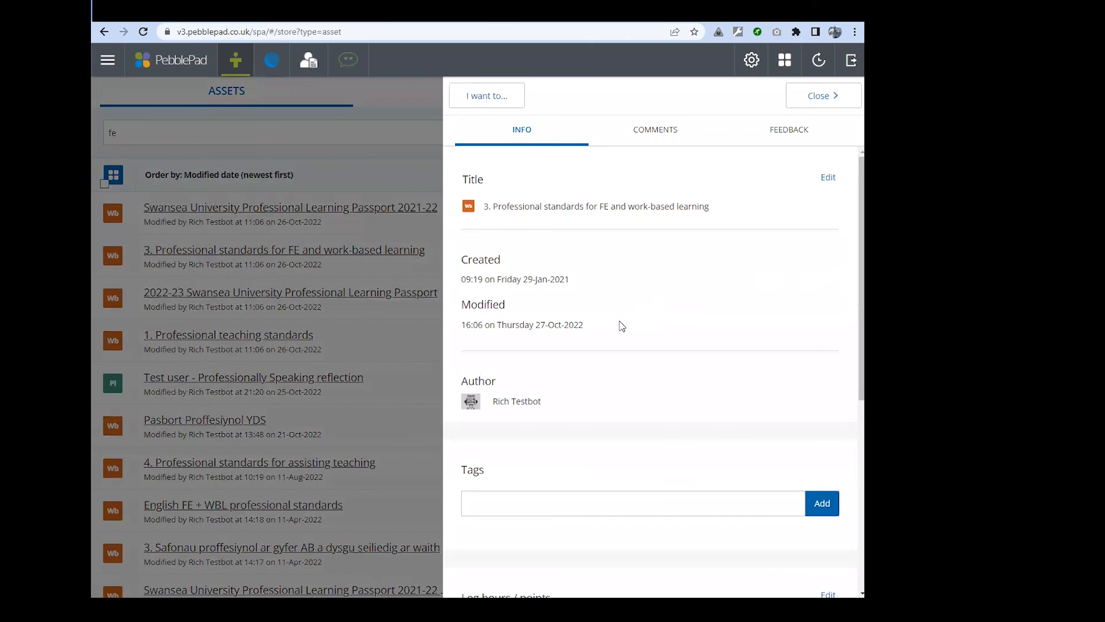
# Delete the web share of the FE and work-based learning standards workbook and close its details.
pyautogui.scroll(-5, 620, 322)
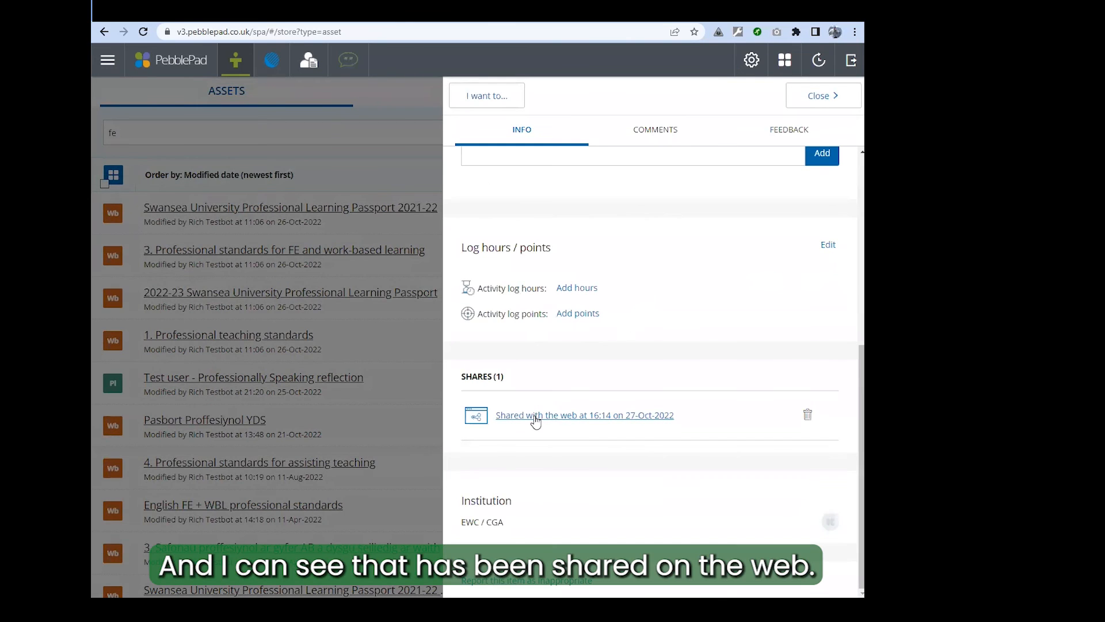
pyautogui.click(808, 417)
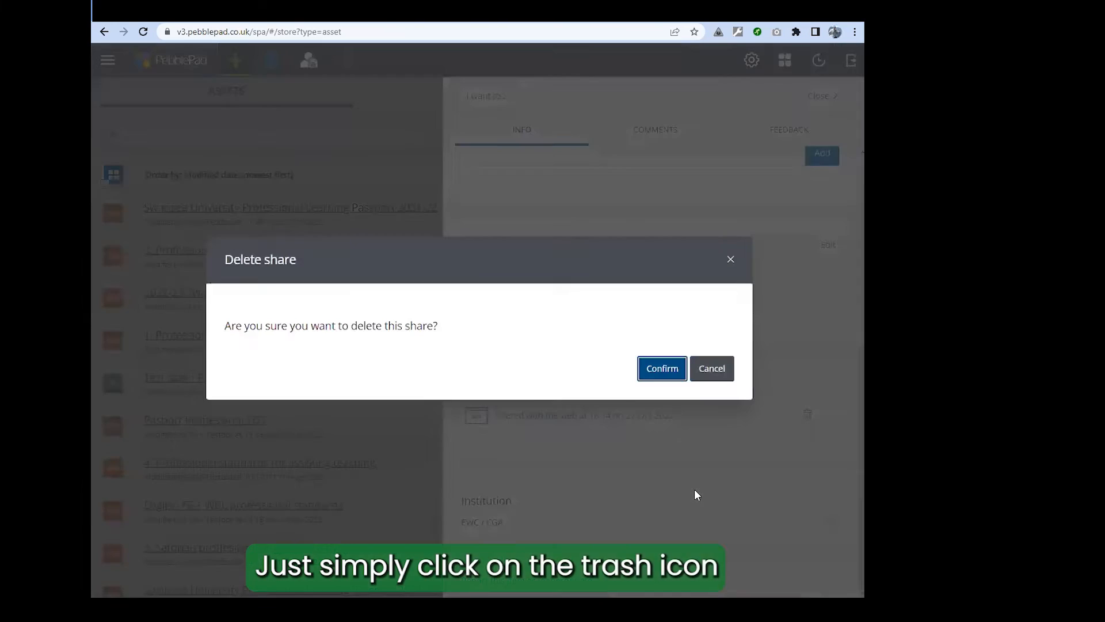
pyautogui.click(651, 372)
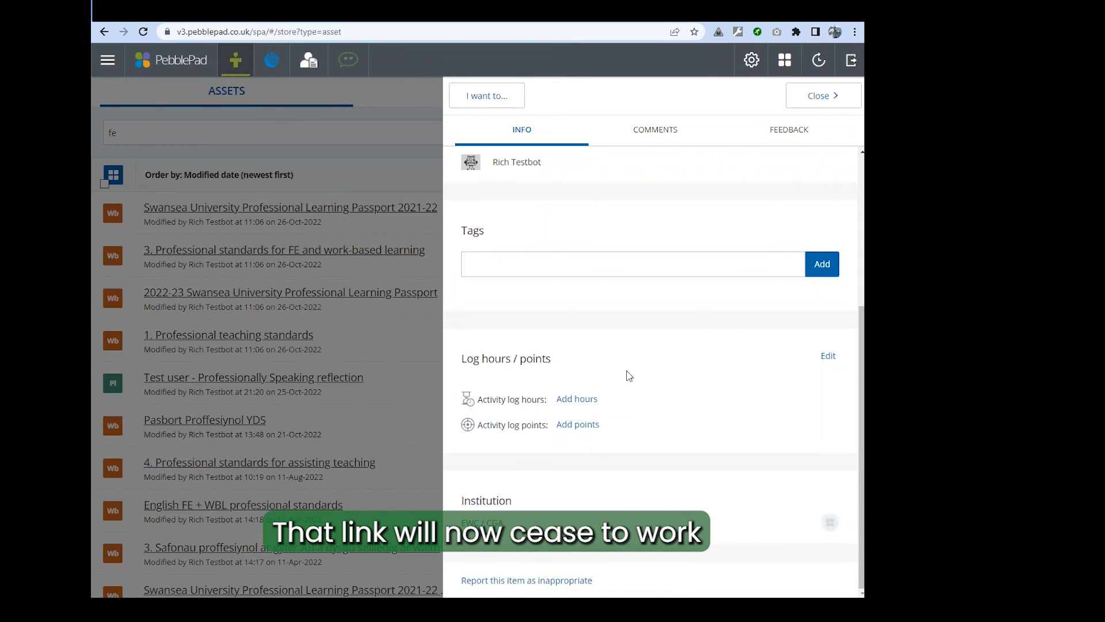
pyautogui.click(827, 102)
# Open the Teaching (school) standards workbook from the home page and copy the URL of its existing web share.
pyautogui.click(177, 59)
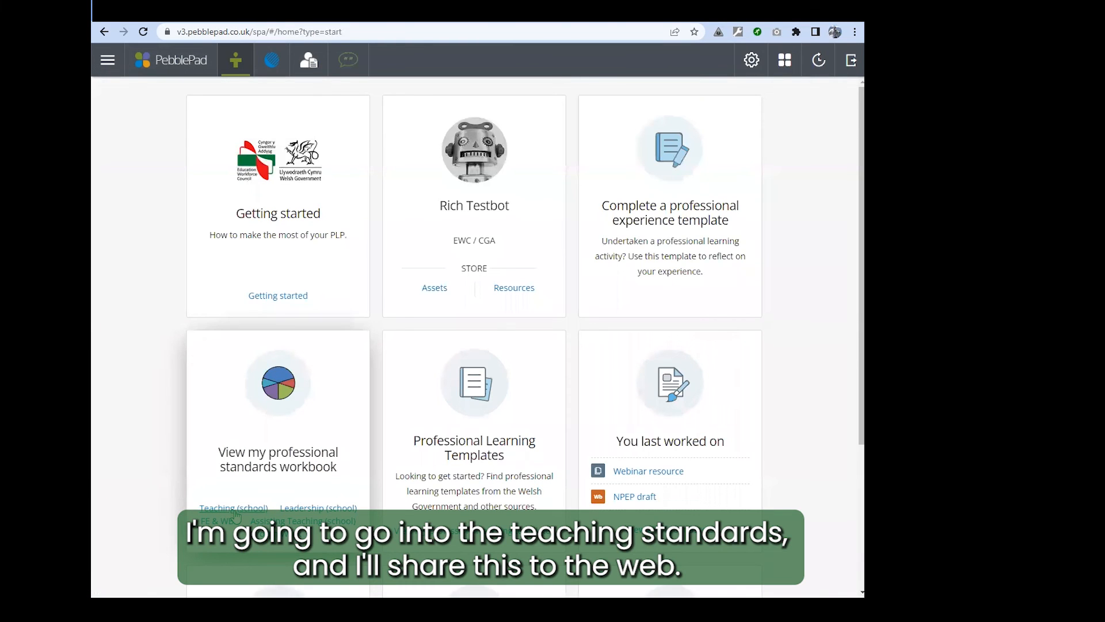
pyautogui.click(234, 510)
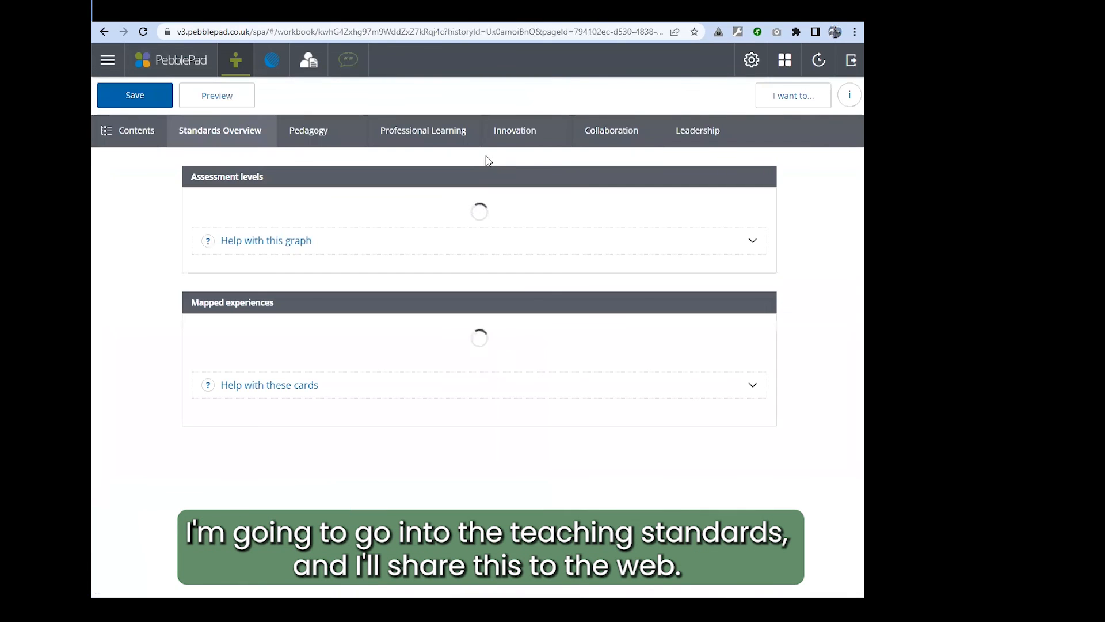
pyautogui.click(782, 97)
pyautogui.click(698, 121)
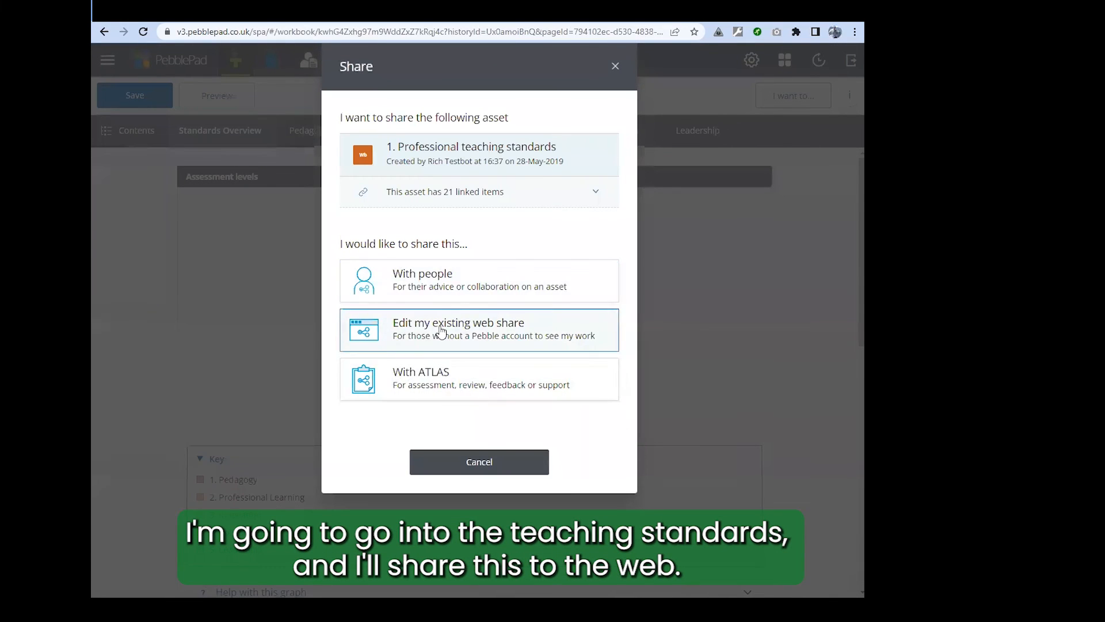
pyautogui.click(375, 322)
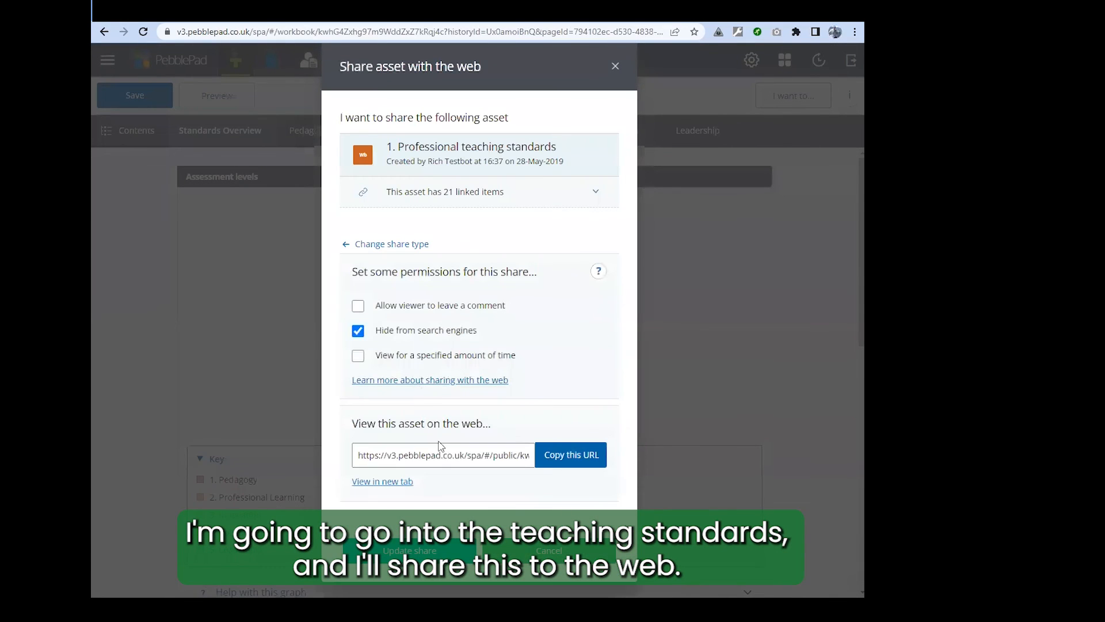
pyautogui.click(583, 463)
pyautogui.click(518, 556)
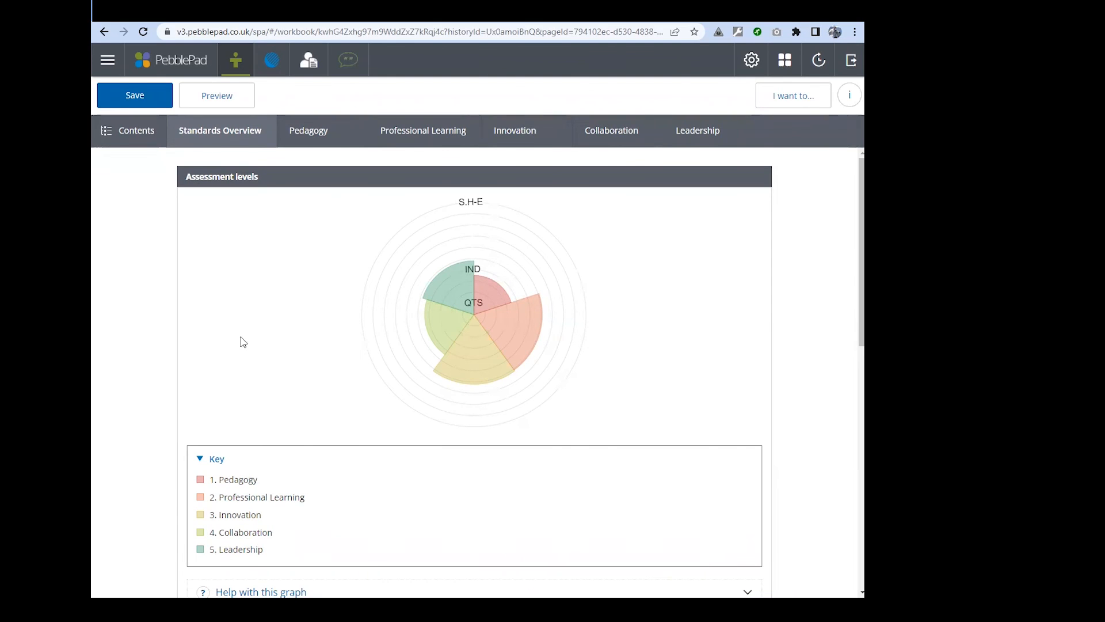
# Filter the teaching standards workbook to evidence created from 01-Sep-2022 to 27-Oct-2022.
pyautogui.click(786, 103)
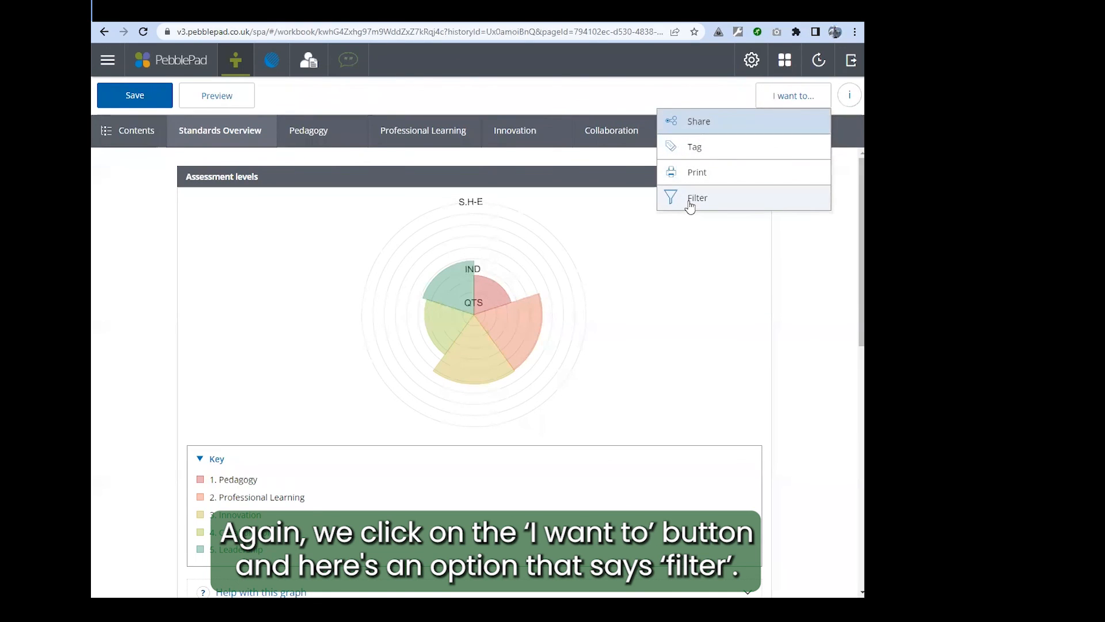
pyautogui.click(690, 204)
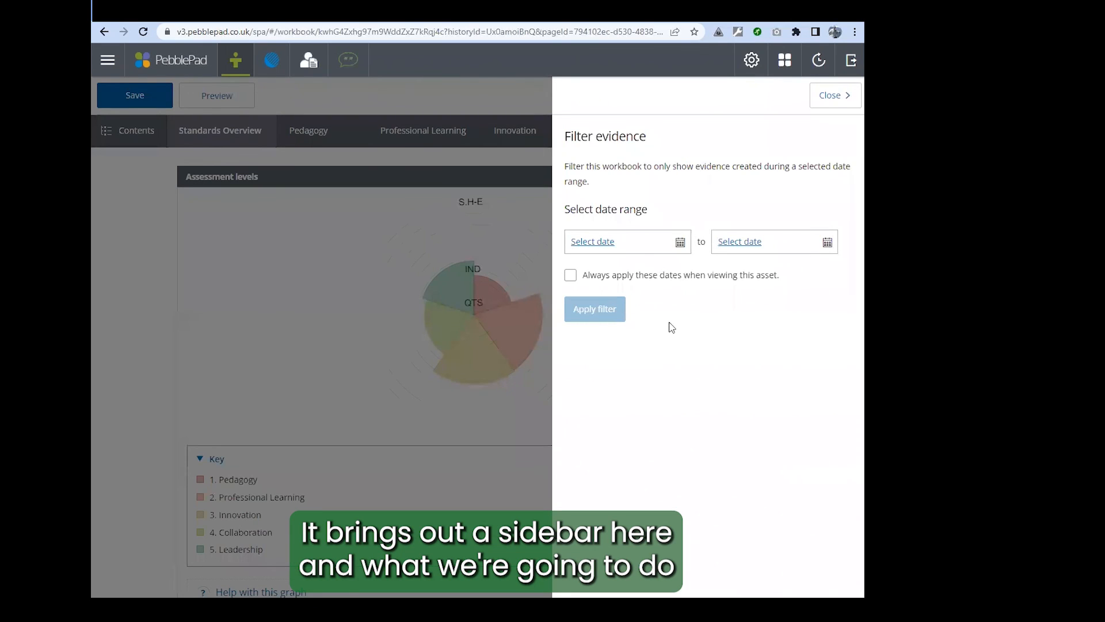
pyautogui.click(602, 239)
pyautogui.click(577, 267)
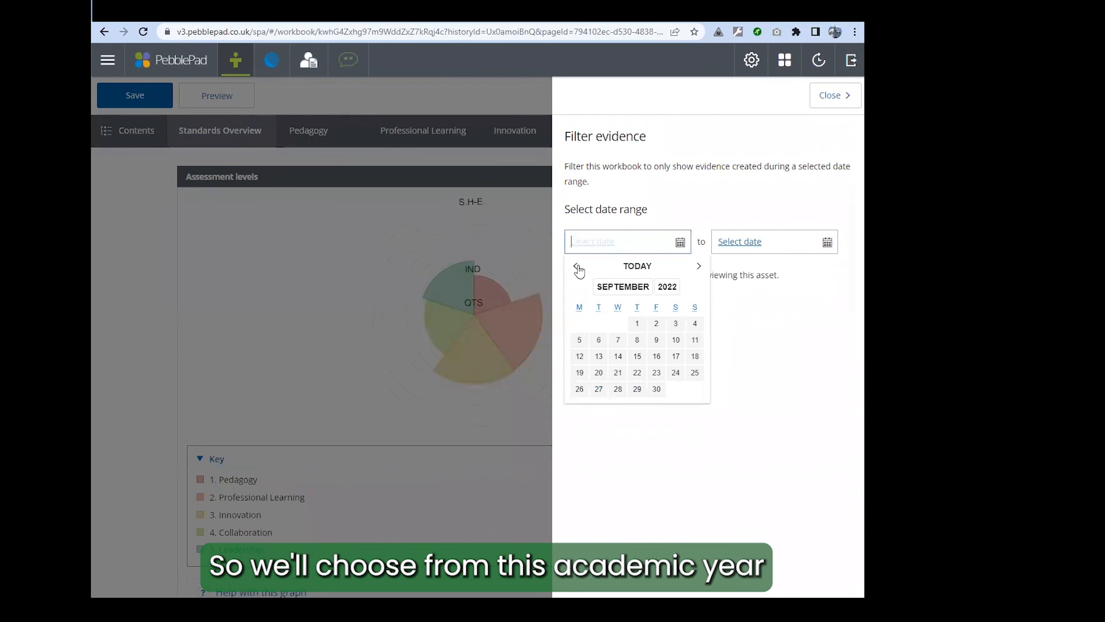
pyautogui.click(637, 323)
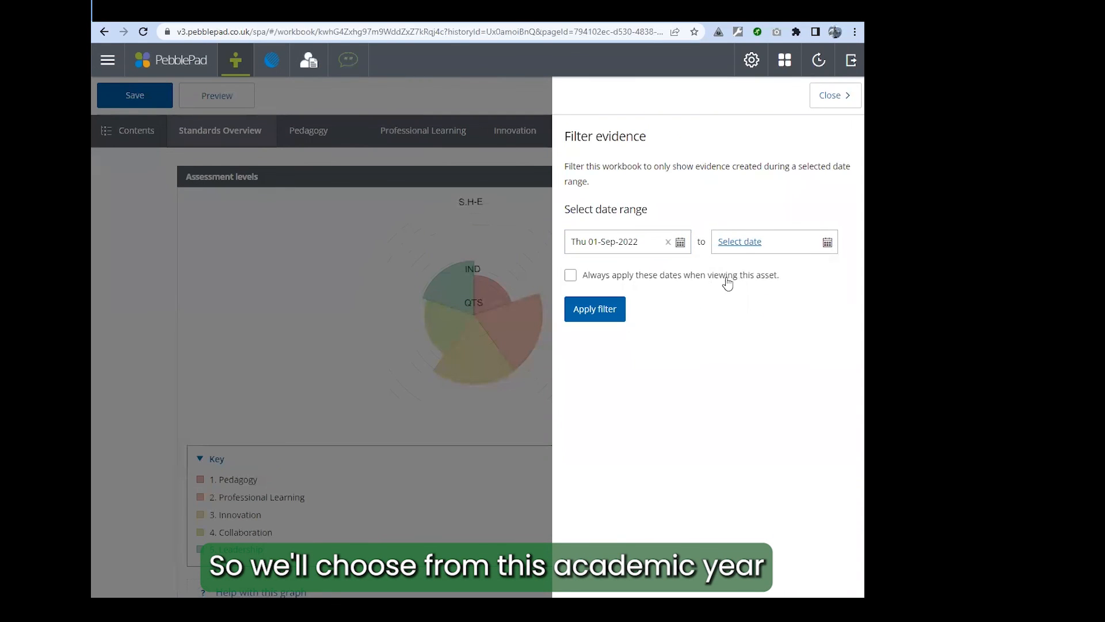
pyautogui.click(744, 243)
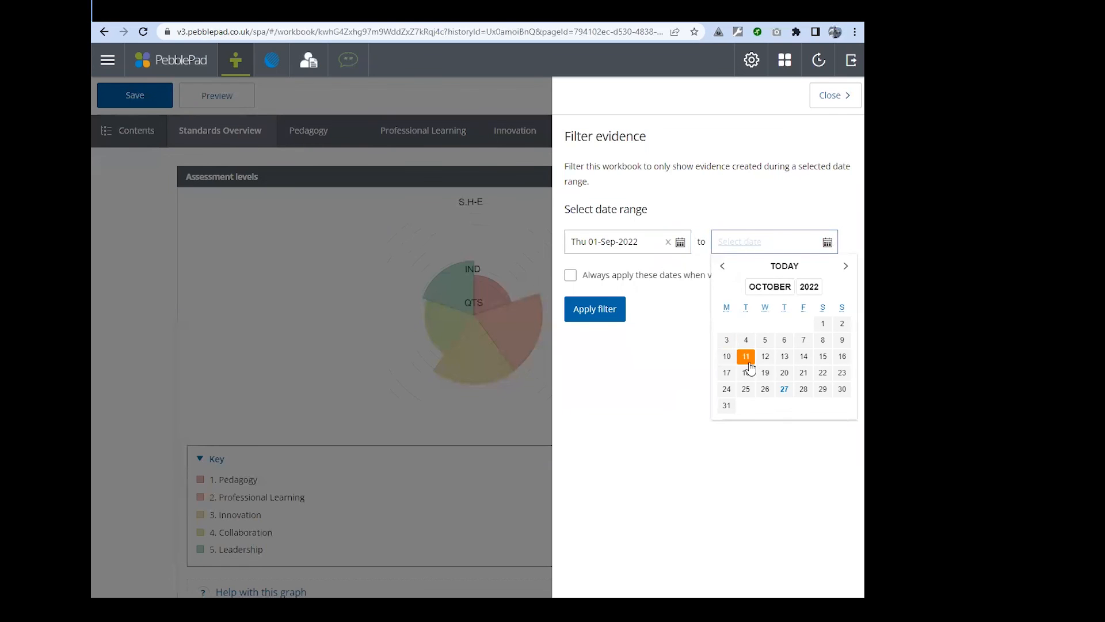
pyautogui.click(784, 389)
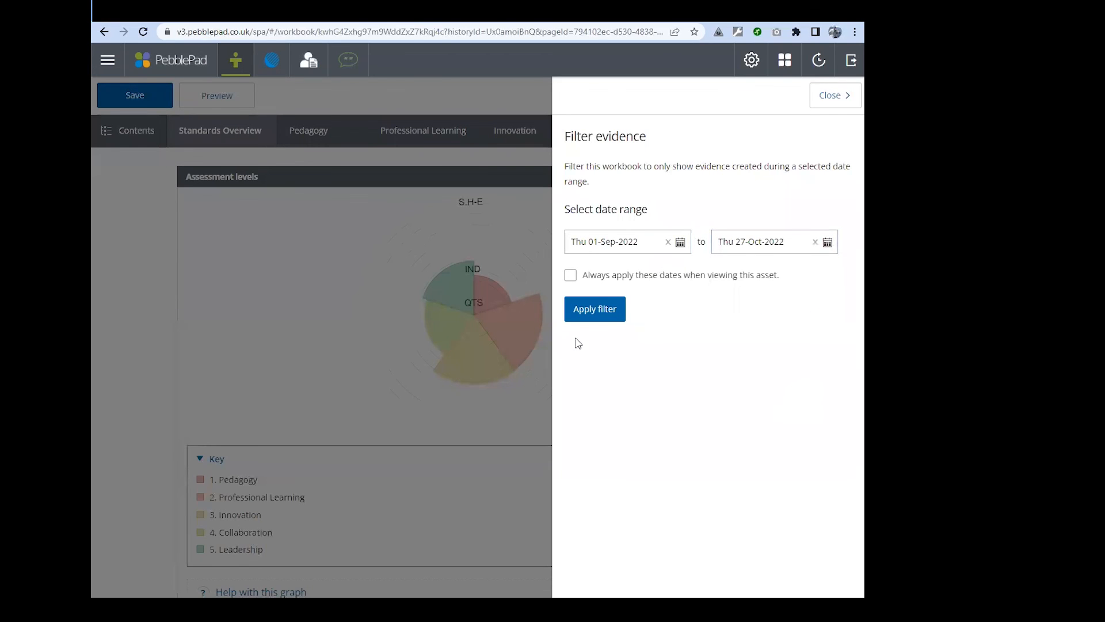
pyautogui.click(595, 311)
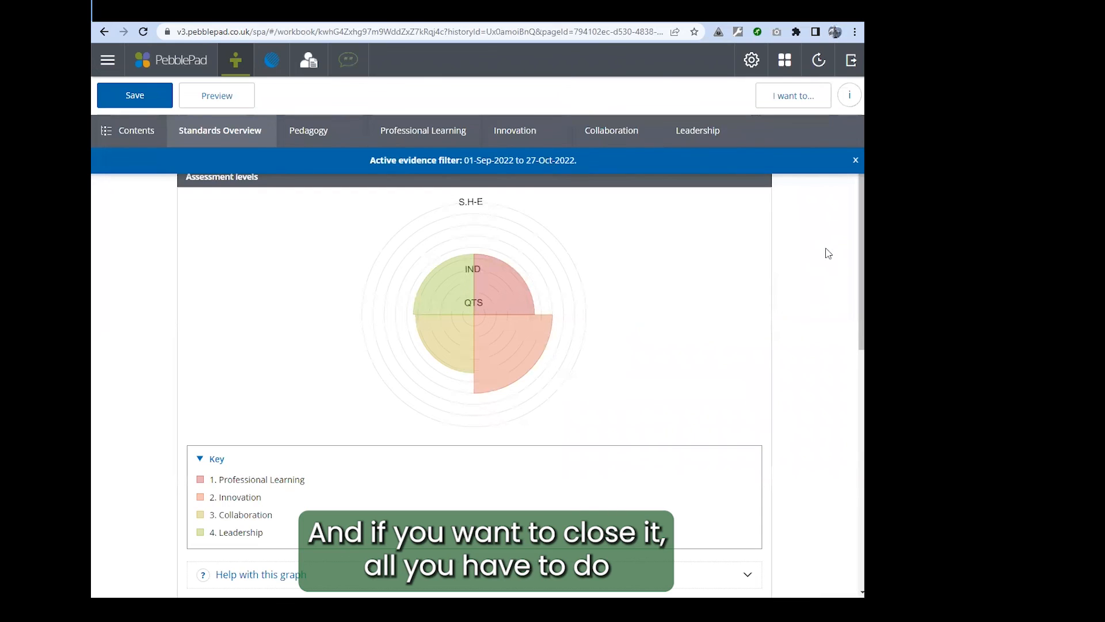
# Remove the active evidence filter from the teaching standards workbook and return to the home page.
pyautogui.click(854, 161)
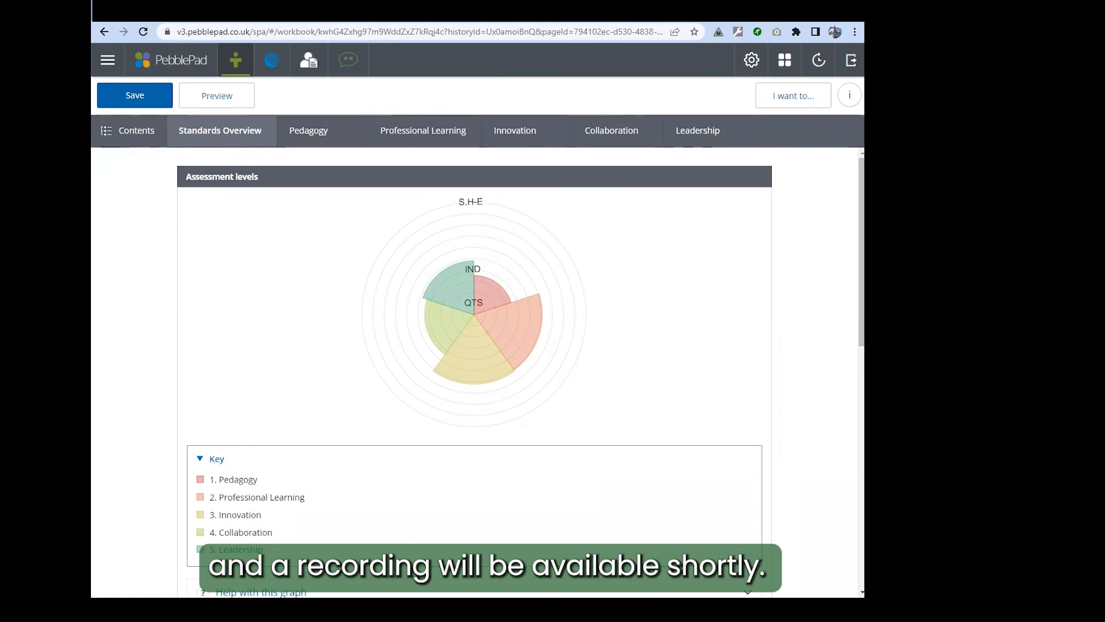
pyautogui.click(173, 60)
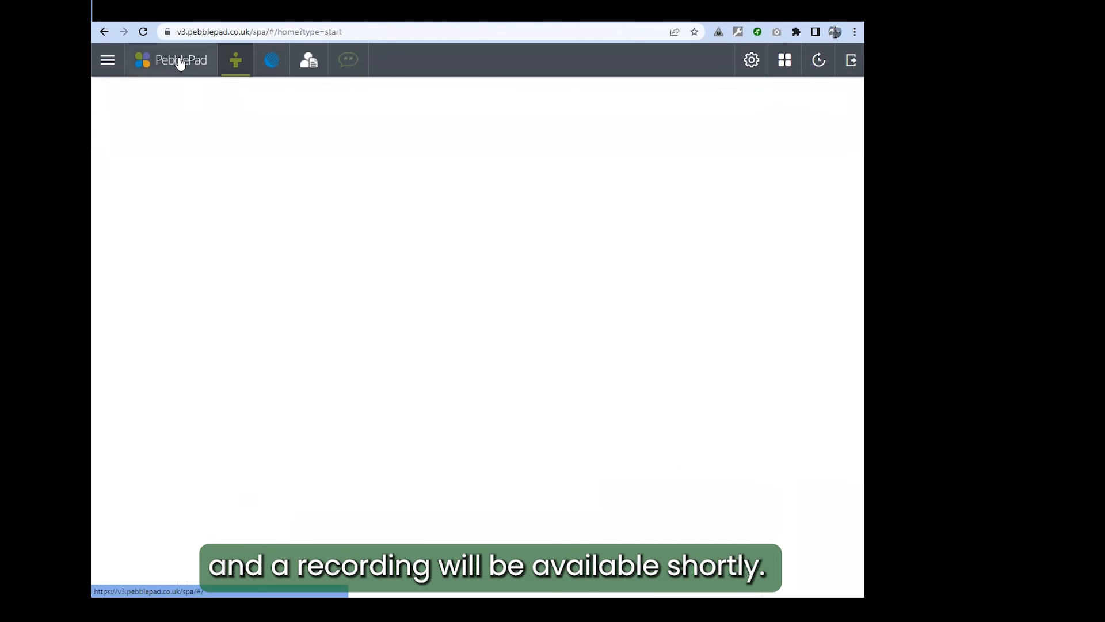